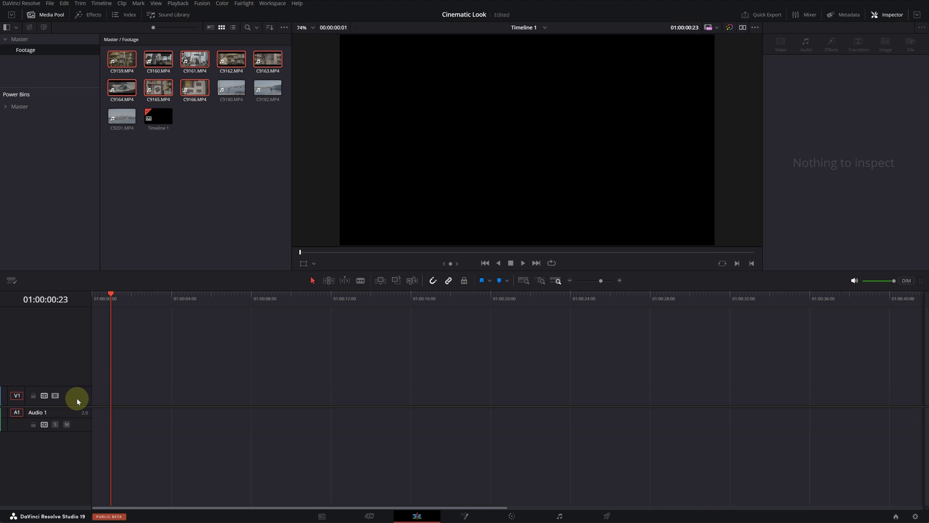
# Place the footage clips C9159–C9166 on Timeline 1 and select all of them.
pyautogui.moveTo(129, 72); pyautogui.dragTo(89, 400)
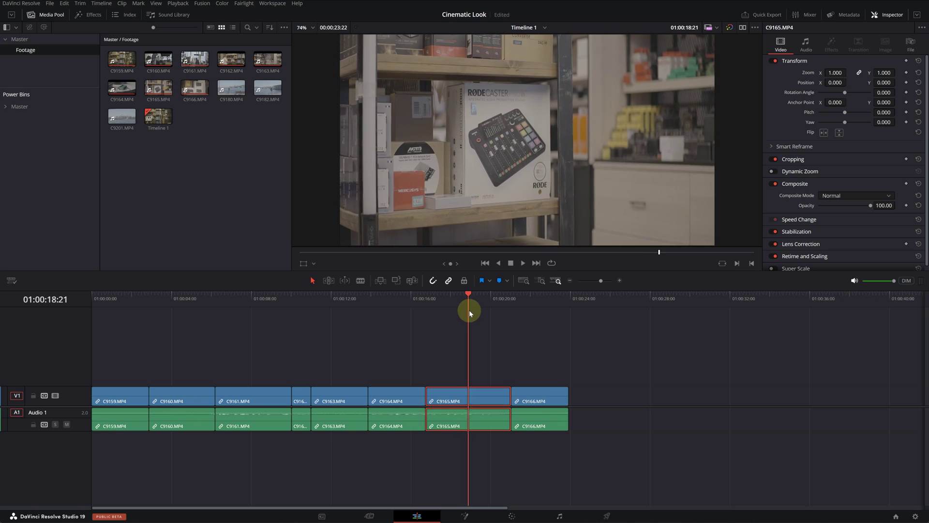
pyautogui.click(536, 302)
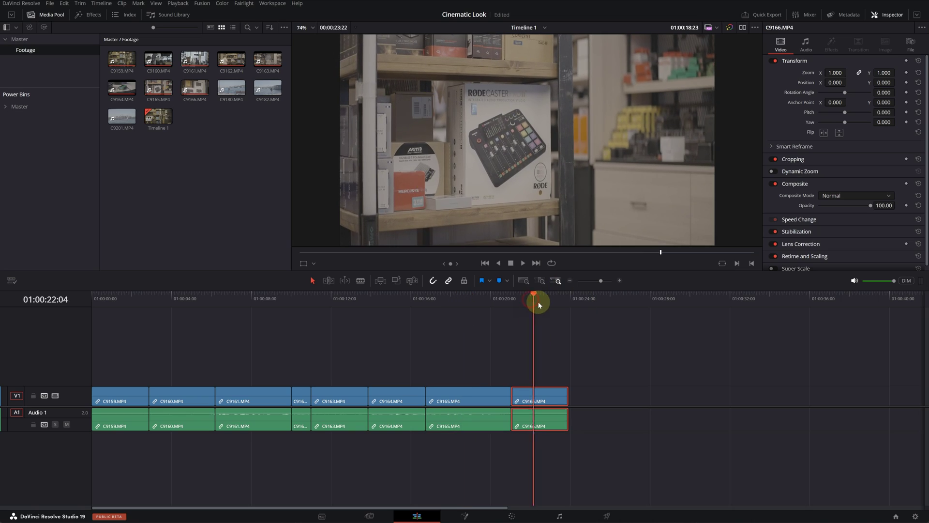
pyautogui.moveTo(612, 338); pyautogui.dragTo(153, 447)
# Set Pixel Aspect Ratio to 1.33 in Clip Attributes for all eight selected clips.
pyautogui.rightClick(231, 398)
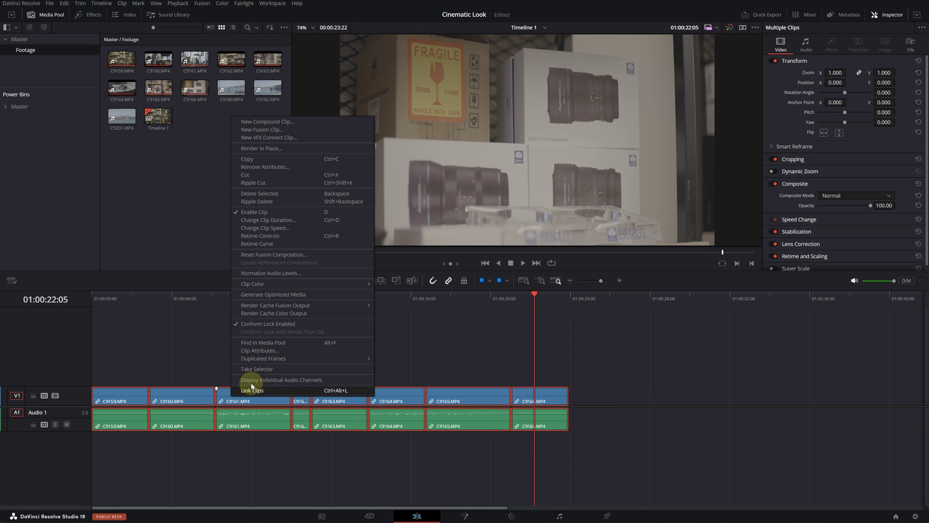
pyautogui.click(261, 351)
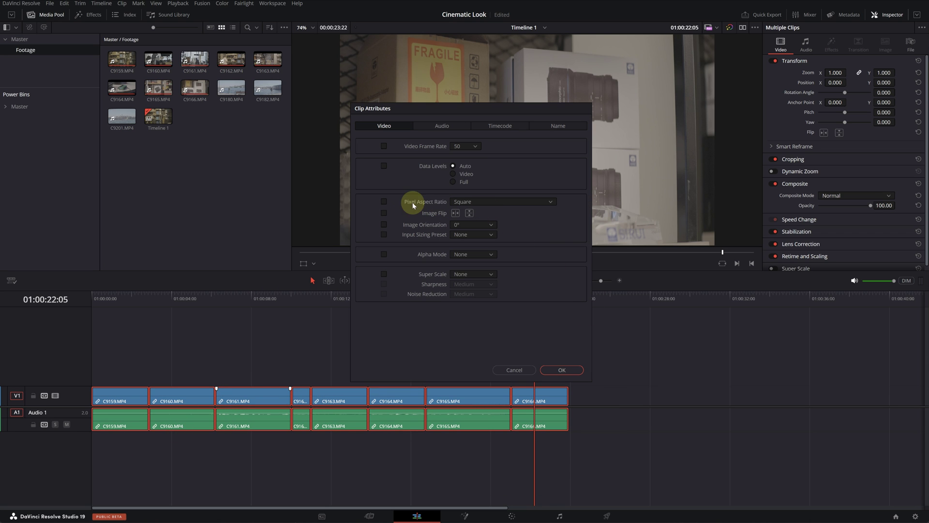
pyautogui.click(503, 201)
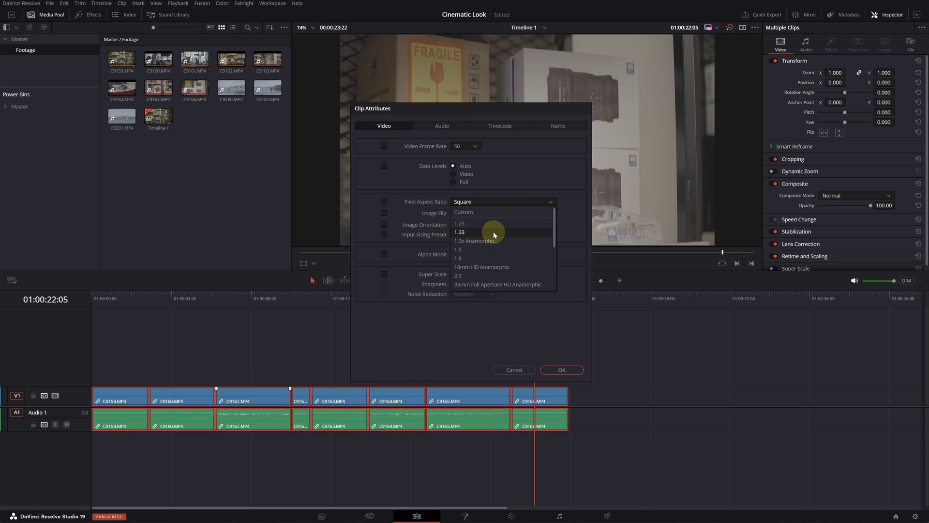
pyautogui.click(460, 232)
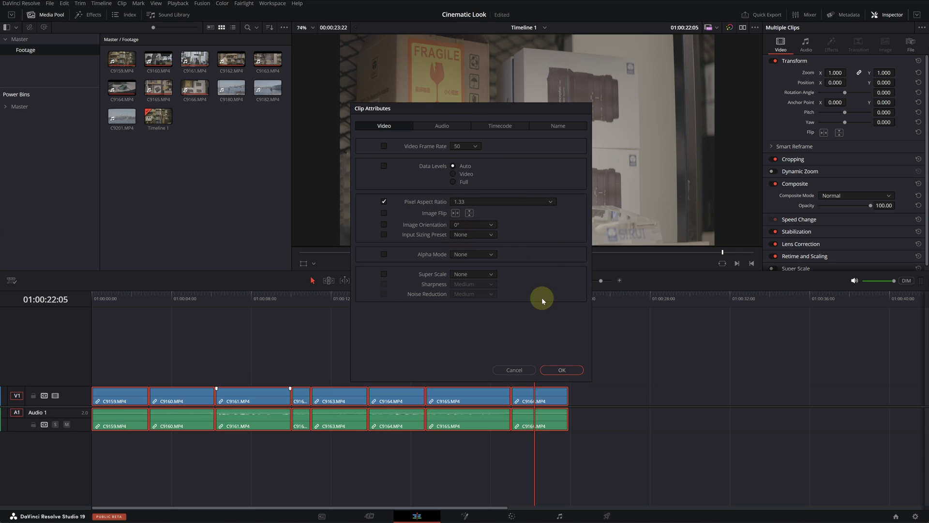
pyautogui.click(561, 370)
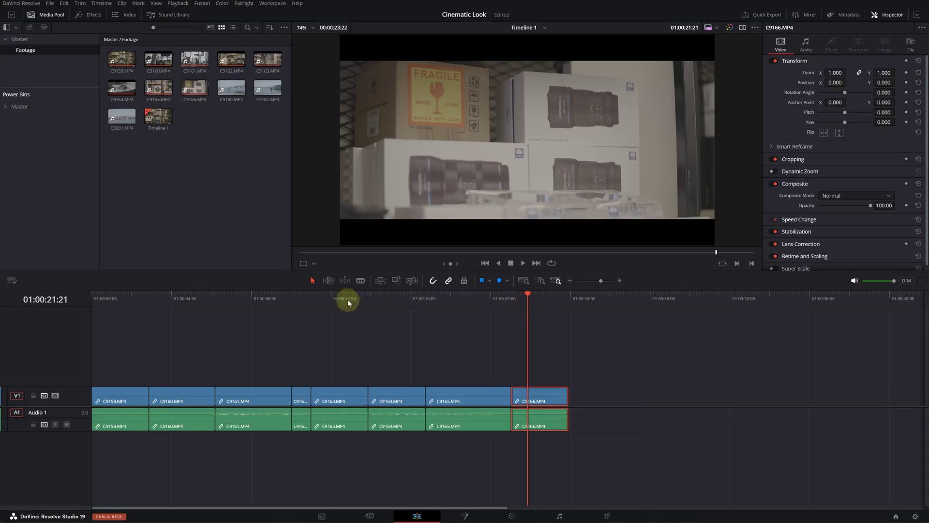
# Go to the Color page on clip C9163 and move node 01 left in the graph.
pyautogui.moveTo(349, 303); pyautogui.dragTo(338, 304)
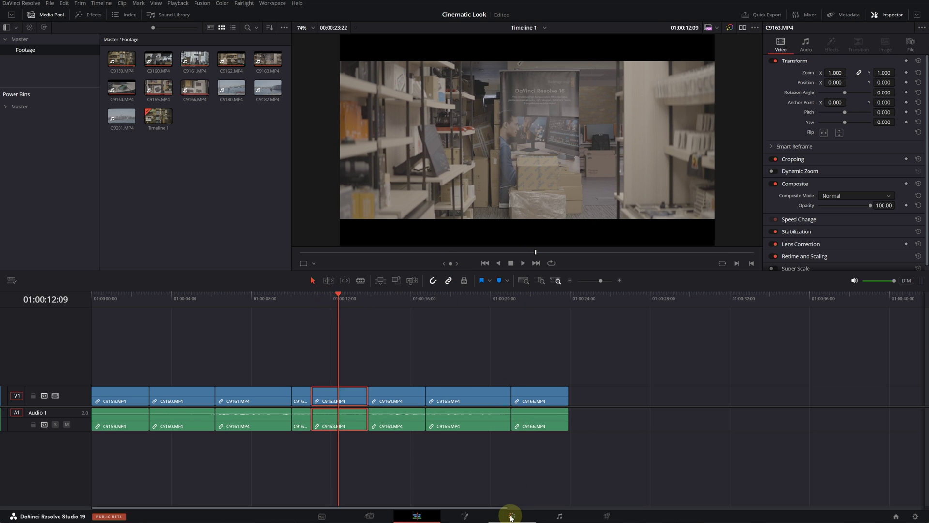
pyautogui.click(512, 516)
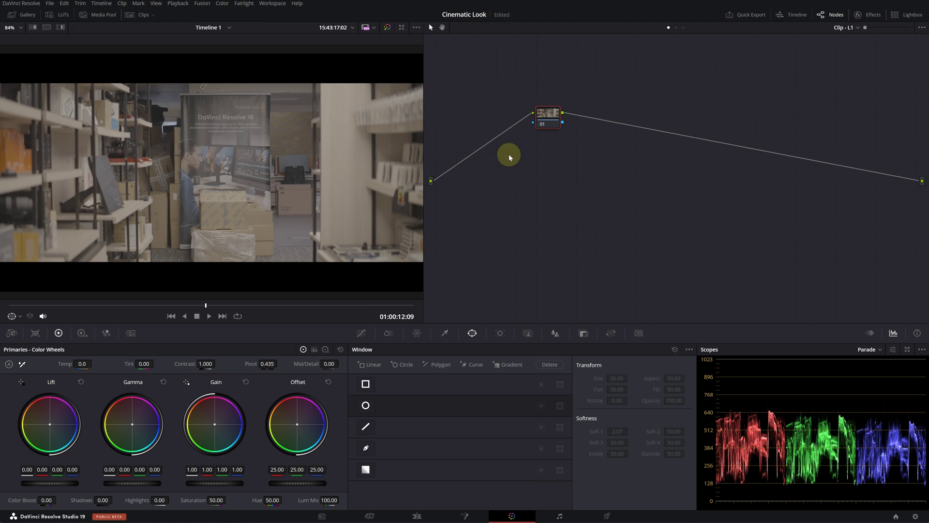
pyautogui.moveTo(545, 120); pyautogui.dragTo(468, 144)
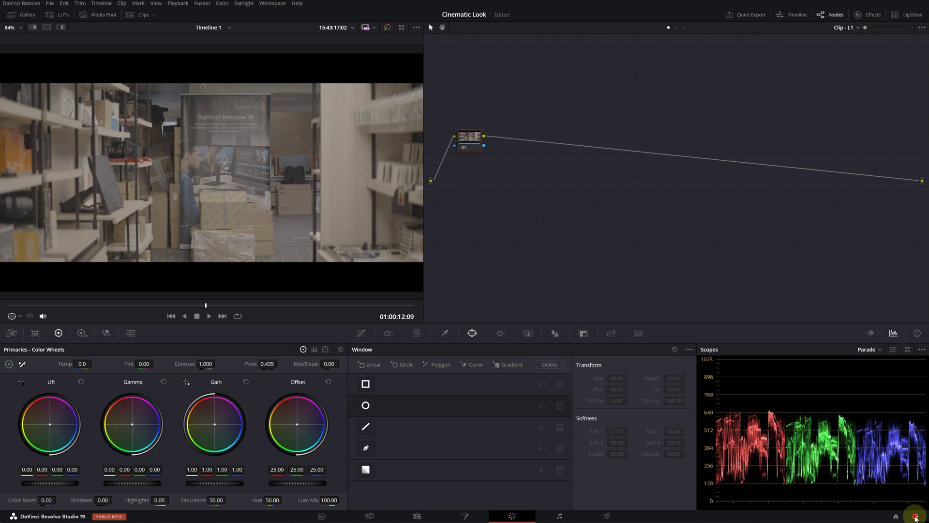
# Set the timeline colour space to DaVinci WG/Intermediate and output to Rec.709 Gamma 2.4.
pyautogui.click(916, 516)
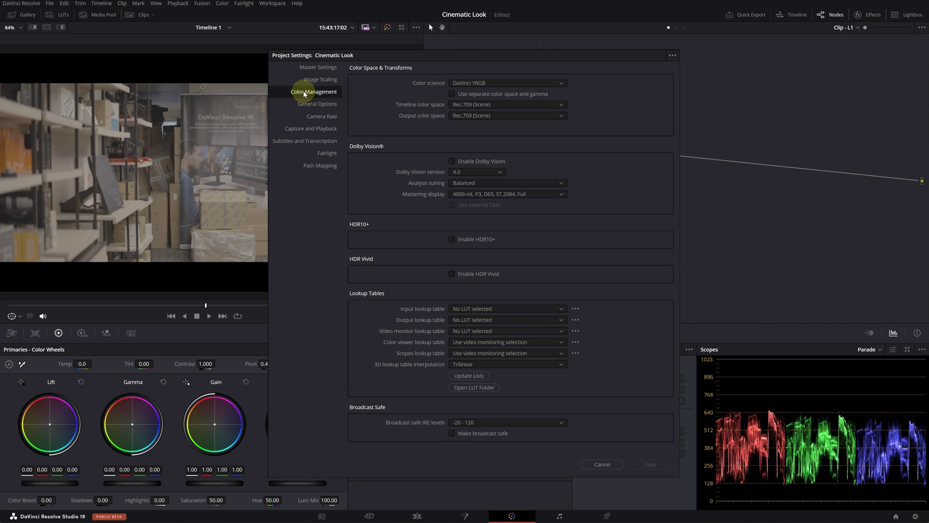
pyautogui.click(494, 105)
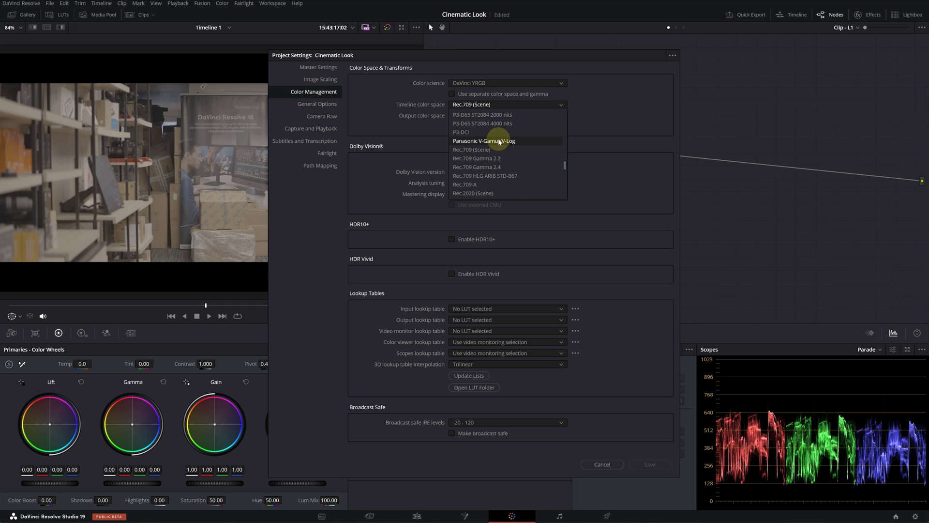
pyautogui.scroll(5, 484, 133)
pyautogui.click(481, 129)
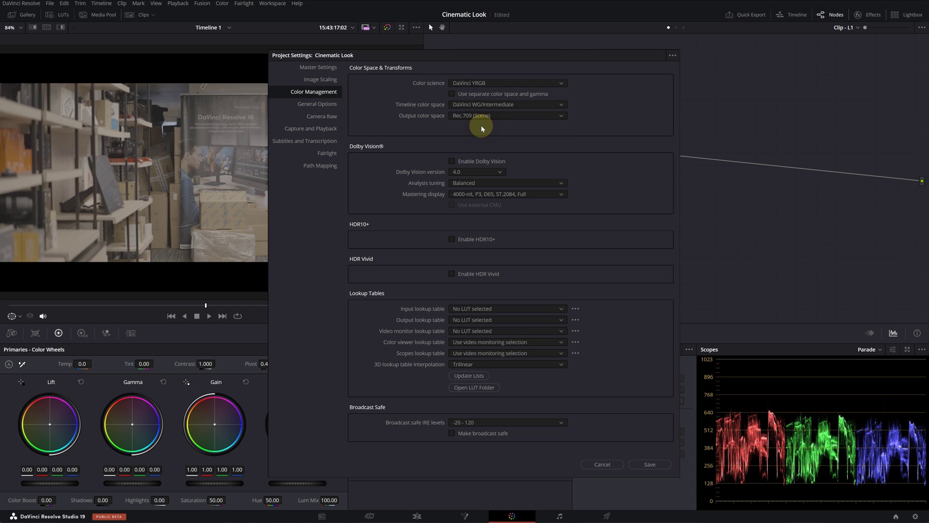
pyautogui.click(504, 116)
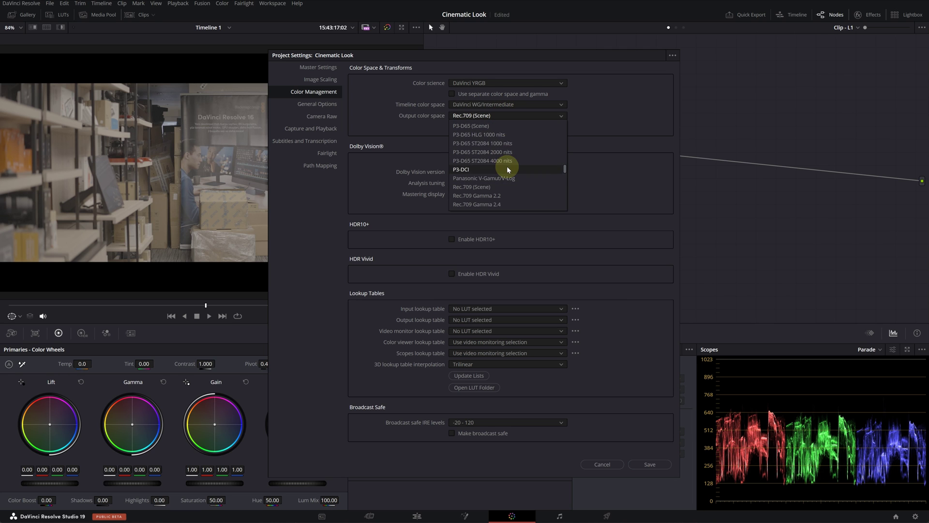
pyautogui.click(498, 152)
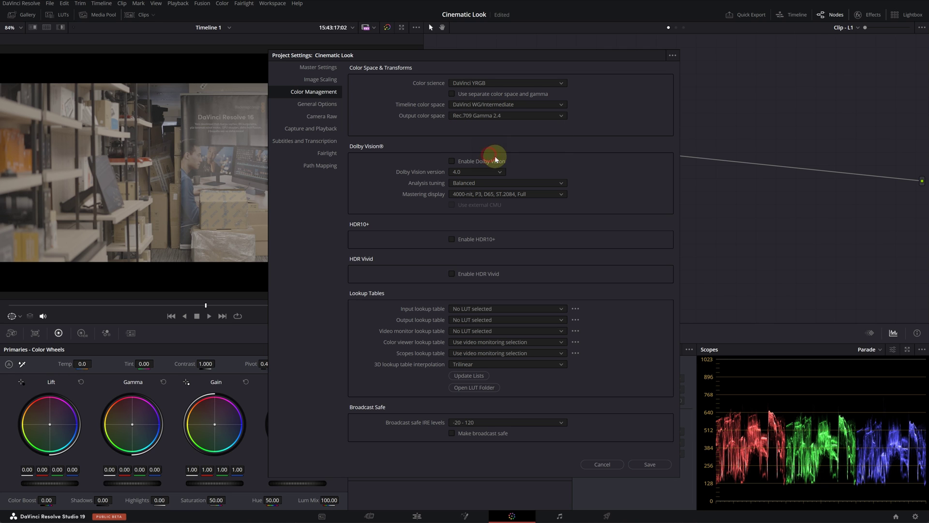
pyautogui.click(660, 465)
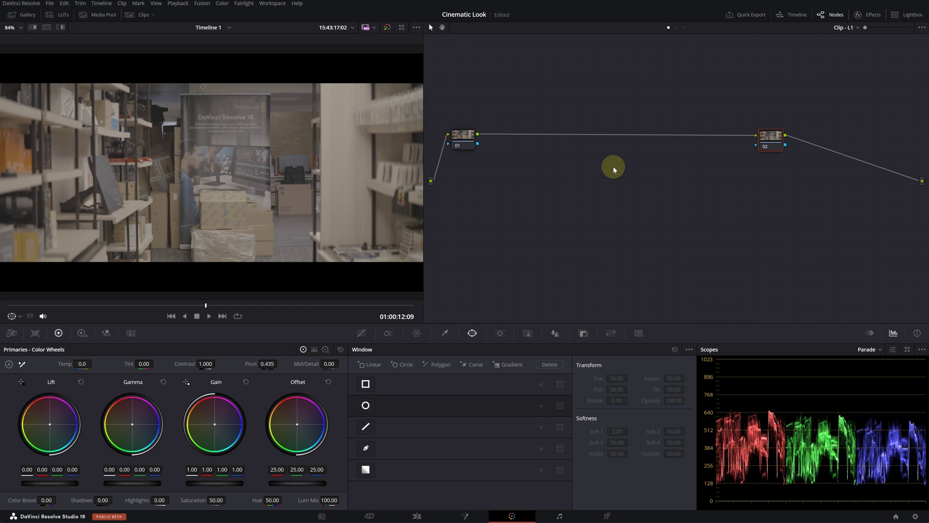
# Label node 01 DWG and add a Color Space Transform to it.
pyautogui.click(461, 139)
pyautogui.write('DWG')
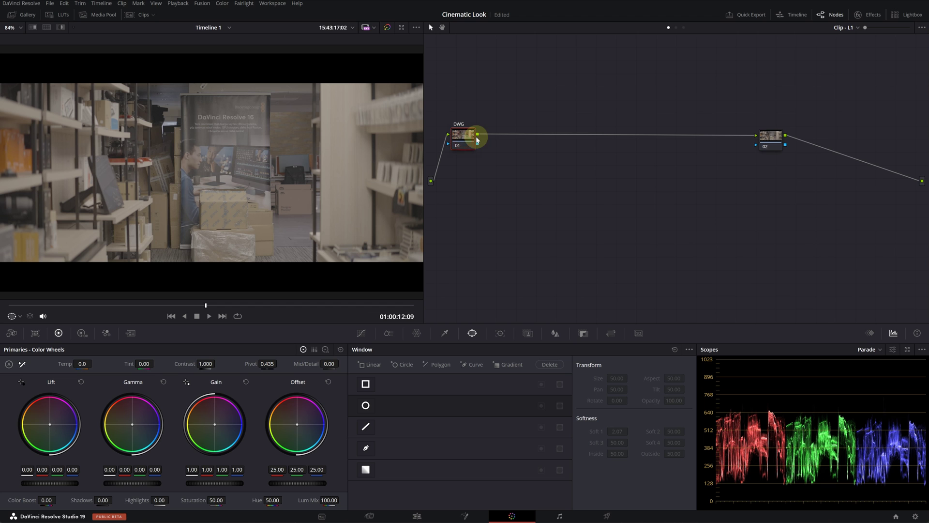
pyautogui.click(867, 15)
pyautogui.moveTo(819, 223); pyautogui.dragTo(438, 136)
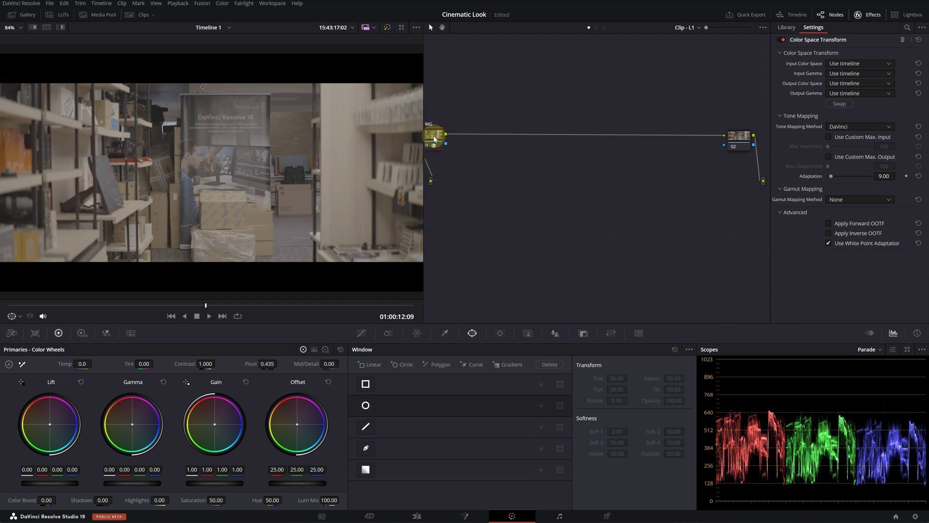
# Set the DWG node's transform from Sony S-Gamut3.Cine / S-Log3 to DaVinci Wide Gamut.
pyautogui.click(857, 63)
pyautogui.scroll(-10, 852, 118)
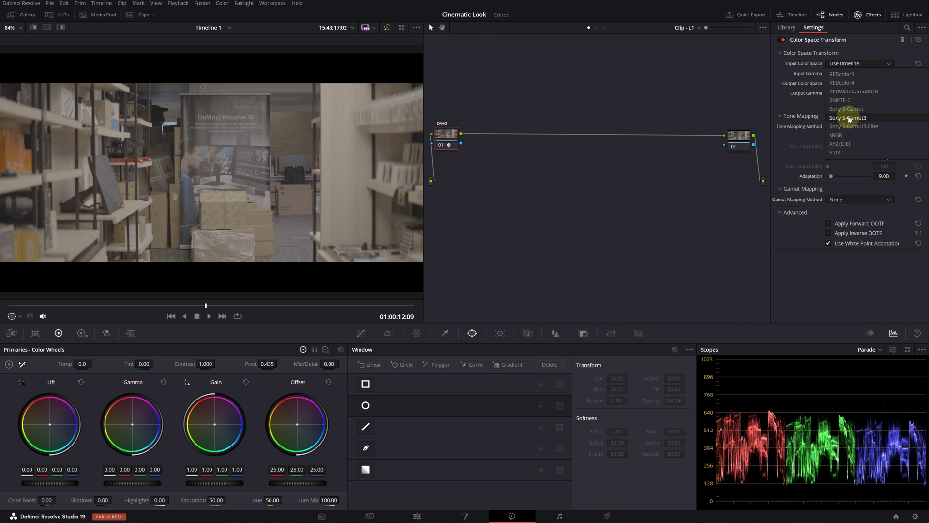
pyautogui.click(849, 126)
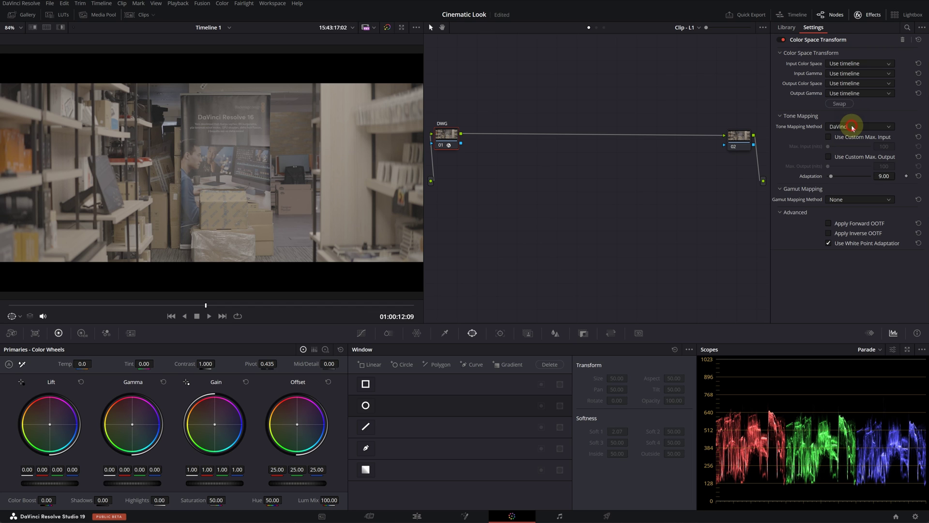
pyautogui.click(836, 75)
pyautogui.scroll(-10, 850, 119)
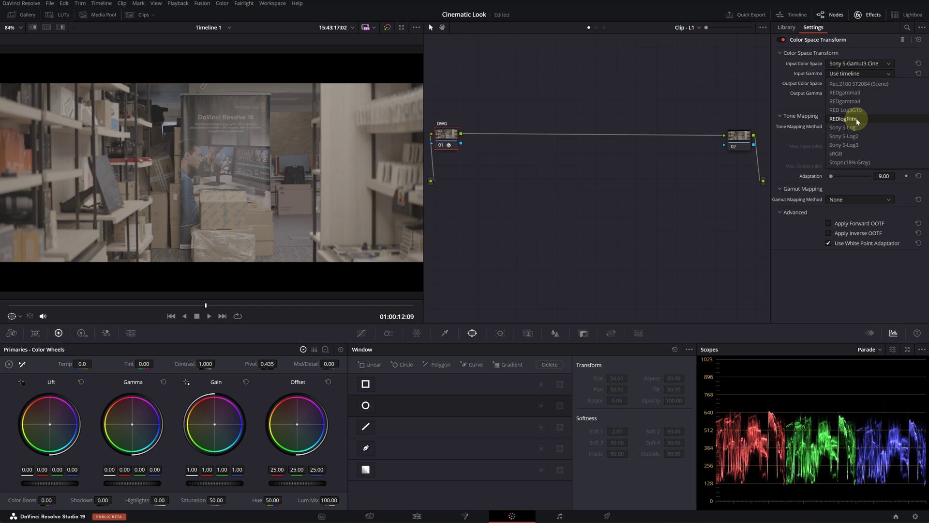
pyautogui.click(854, 145)
pyautogui.click(844, 83)
pyautogui.scroll(-3, 845, 128)
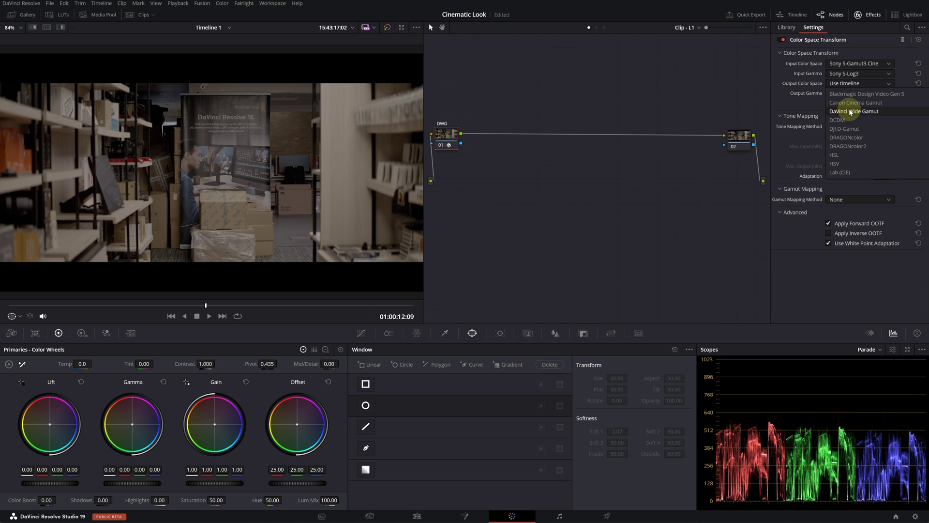
pyautogui.click(851, 112)
pyautogui.click(846, 93)
pyautogui.scroll(-3, 868, 127)
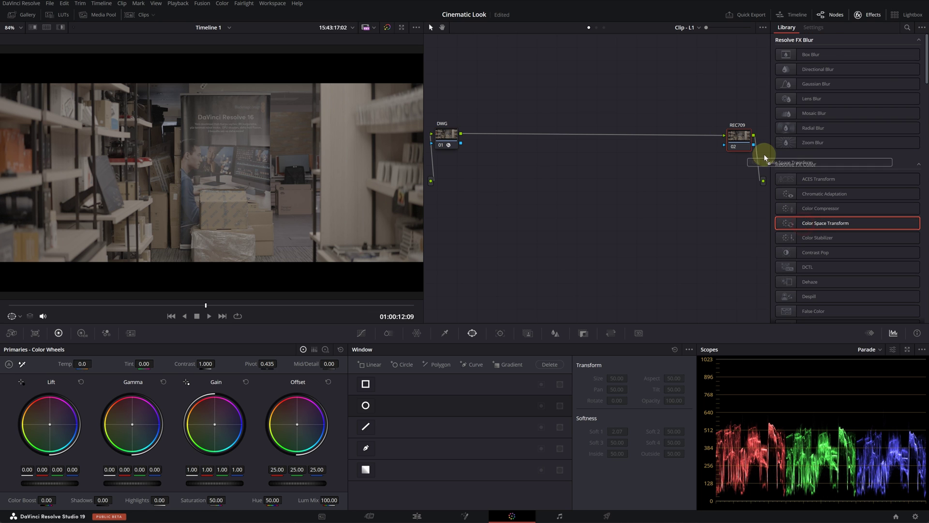
# Add a Color Space Transform to the REC709 node with DaVinci Wide Gamut / DaVinci Intermediate input.
pyautogui.moveTo(761, 151); pyautogui.dragTo(736, 137)
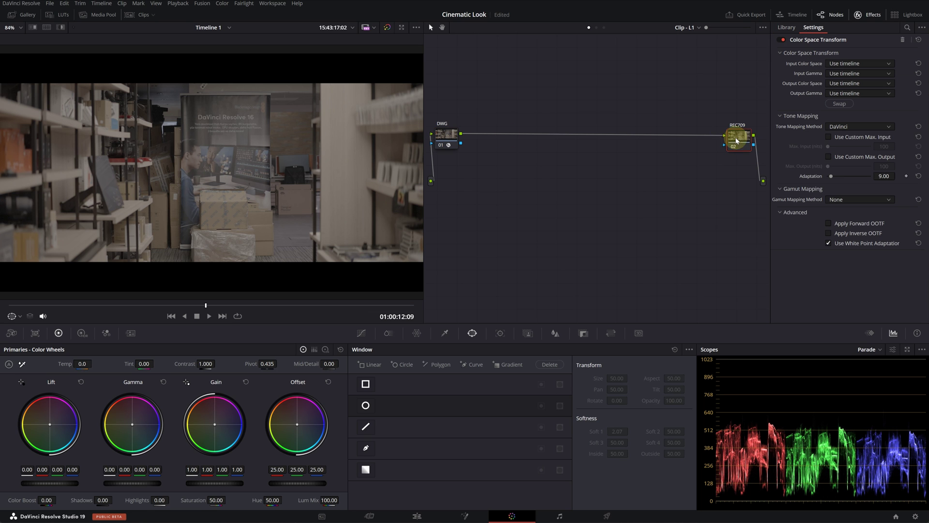
pyautogui.click(446, 137)
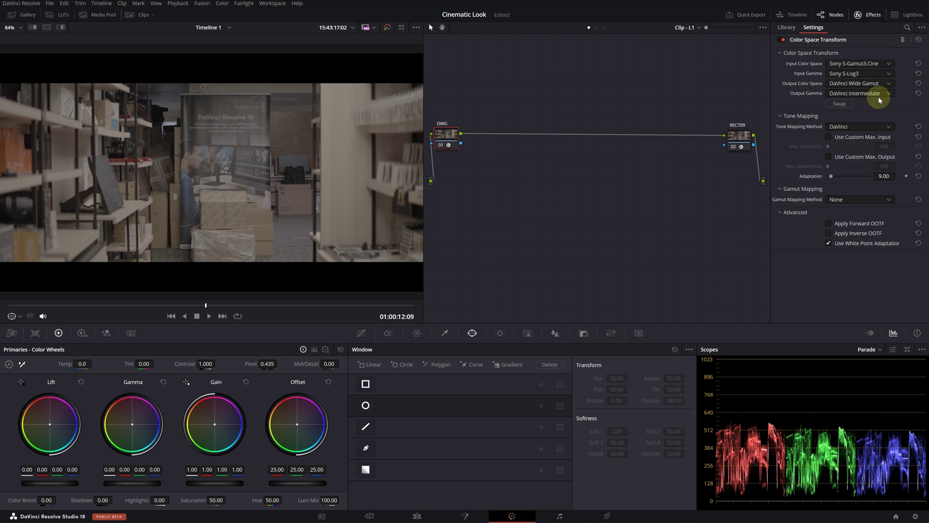
pyautogui.click(738, 136)
pyautogui.click(852, 63)
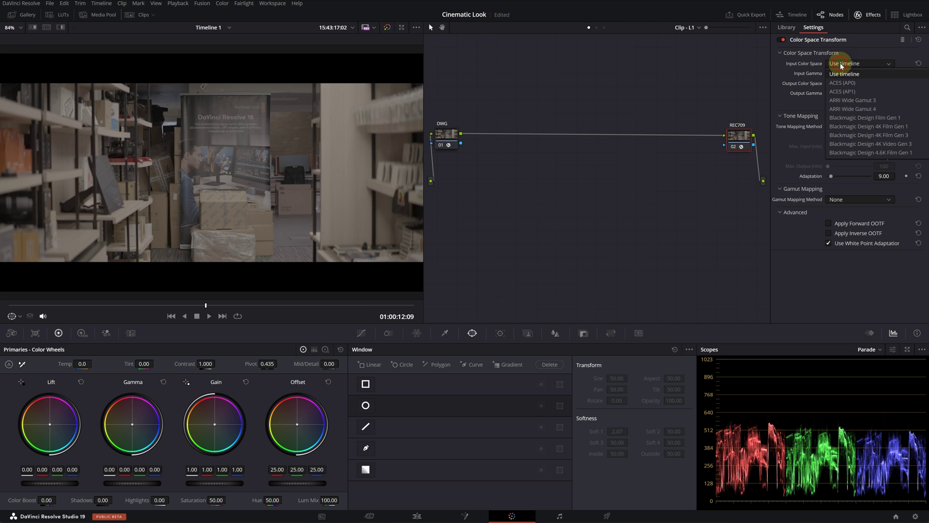
pyautogui.scroll(-5, 864, 99)
pyautogui.click(864, 118)
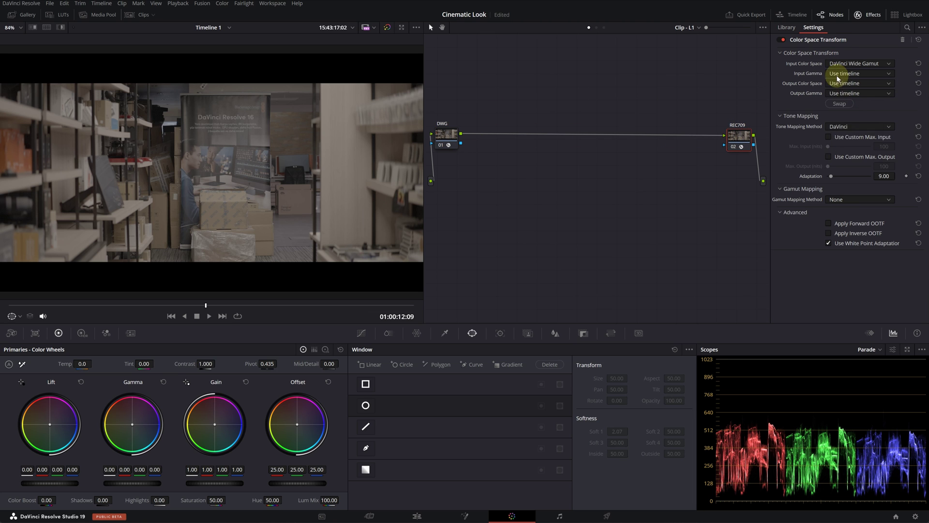
pyautogui.click(852, 74)
pyautogui.scroll(-5, 849, 101)
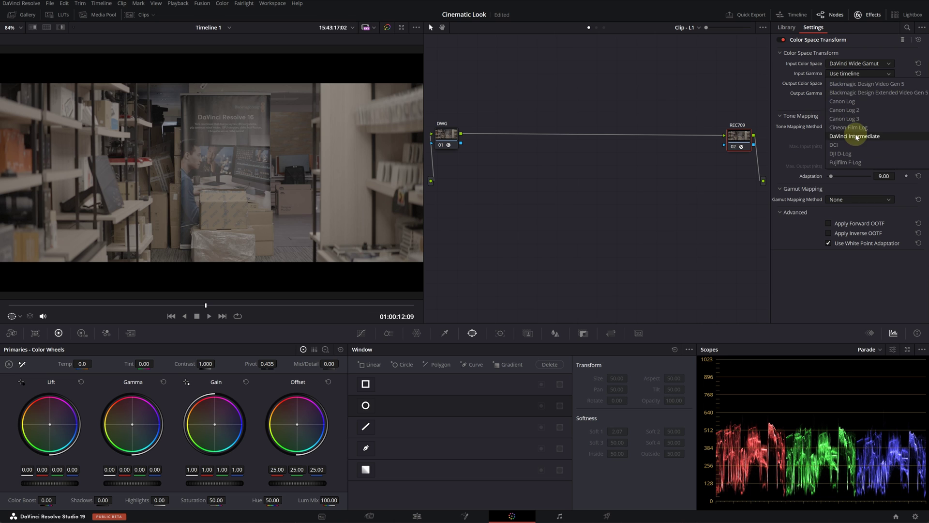
pyautogui.click(854, 131)
# Set the REC709 node's transform output to Rec.709 and choose its output gamma.
pyautogui.click(835, 84)
pyautogui.scroll(-5, 863, 129)
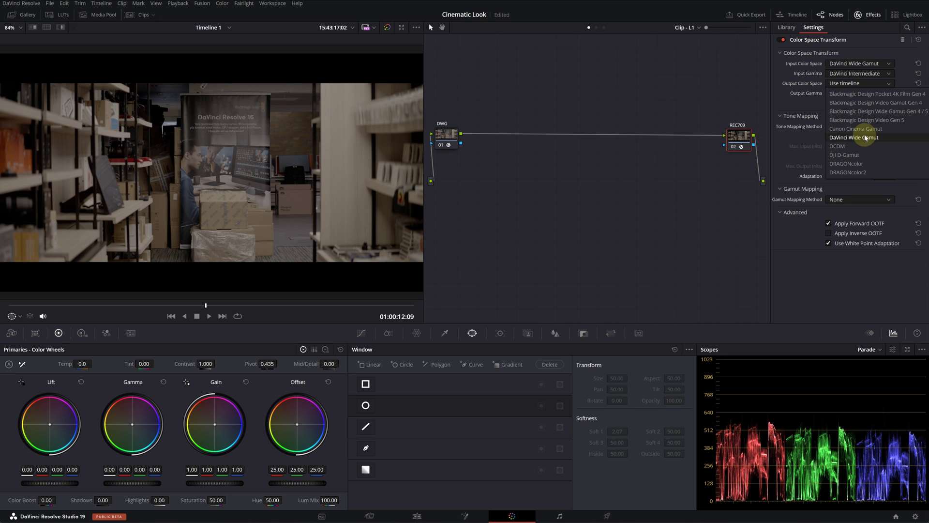
pyautogui.click(839, 164)
pyautogui.click(845, 94)
pyautogui.scroll(-5, 852, 139)
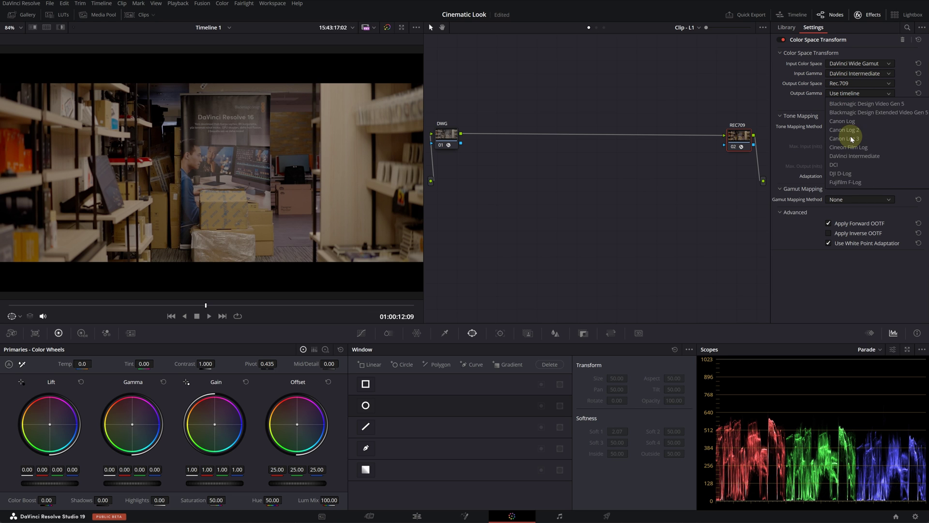
pyautogui.click(850, 155)
pyautogui.click(864, 15)
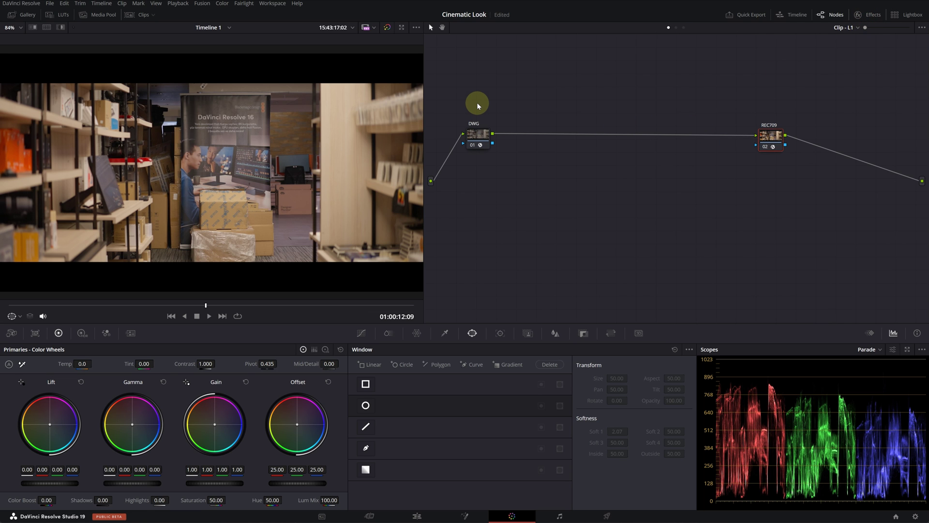
# Compare the bypassed grade and space out the DWG and REC709 nodes.
pyautogui.hotkey('shift', 'd')
pyautogui.hotkey('shift', 'd')
pyautogui.moveTo(770, 135); pyautogui.dragTo(685, 135)
pyautogui.moveTo(478, 134); pyautogui.dragTo(464, 135)
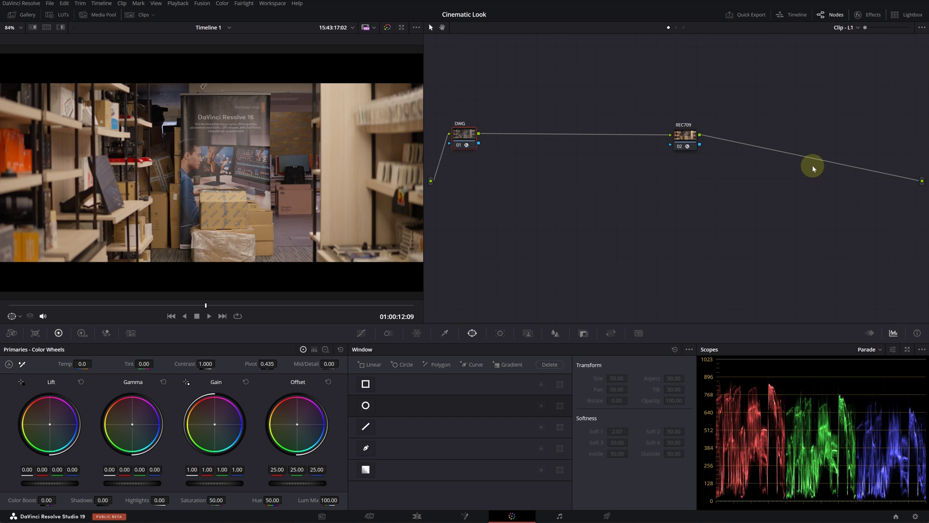
pyautogui.moveTo(685, 137); pyautogui.dragTo(684, 138)
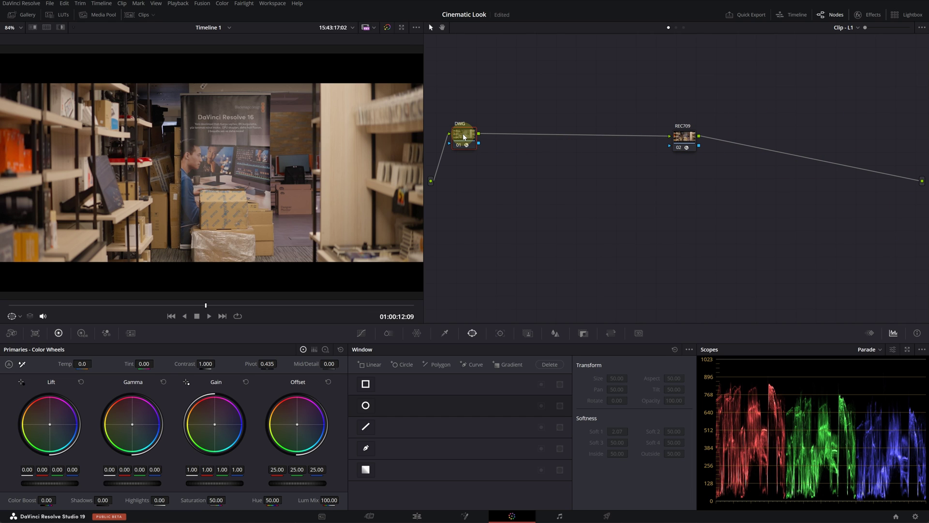
# Add serial nodes after DWG and label them BAL and CONTRAST.
pyautogui.hotkey('alt', 's')
pyautogui.click(498, 145)
pyautogui.write('BAL')
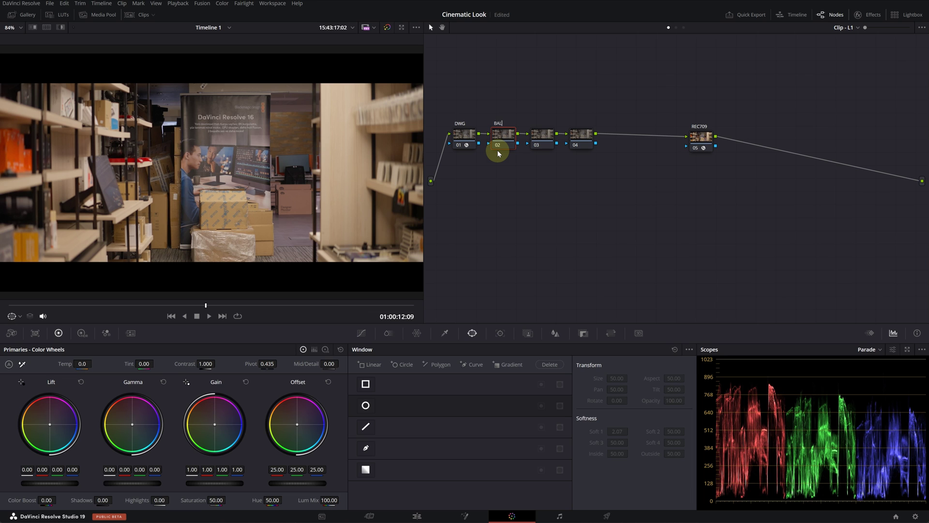
pyautogui.click(542, 138)
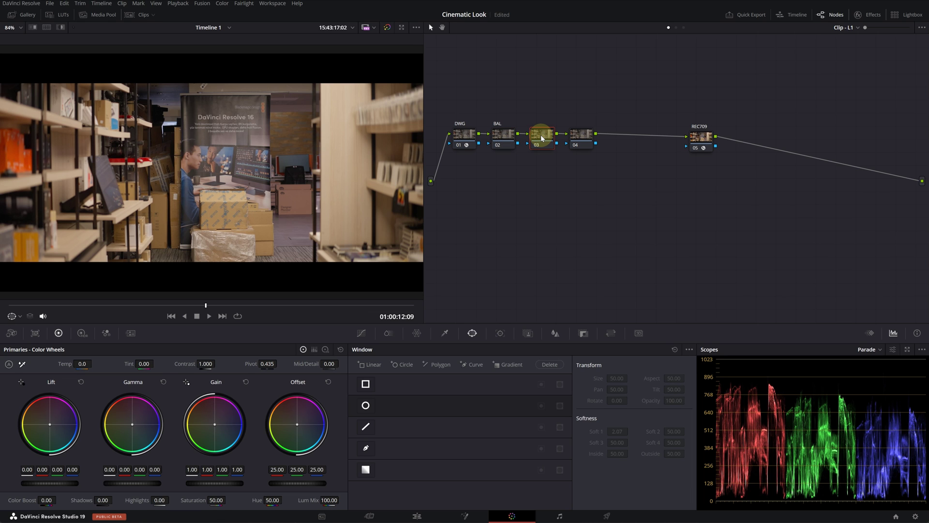
pyautogui.write('CONTRAST')
pyautogui.click(583, 135)
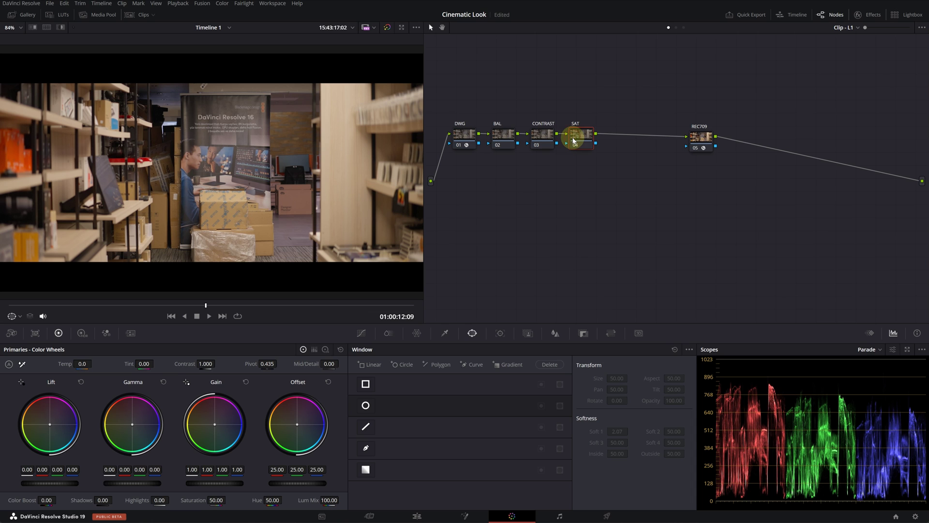
# Add parallel nodes at node 05 and label them PW2 and PW3.
pyautogui.click(620, 136)
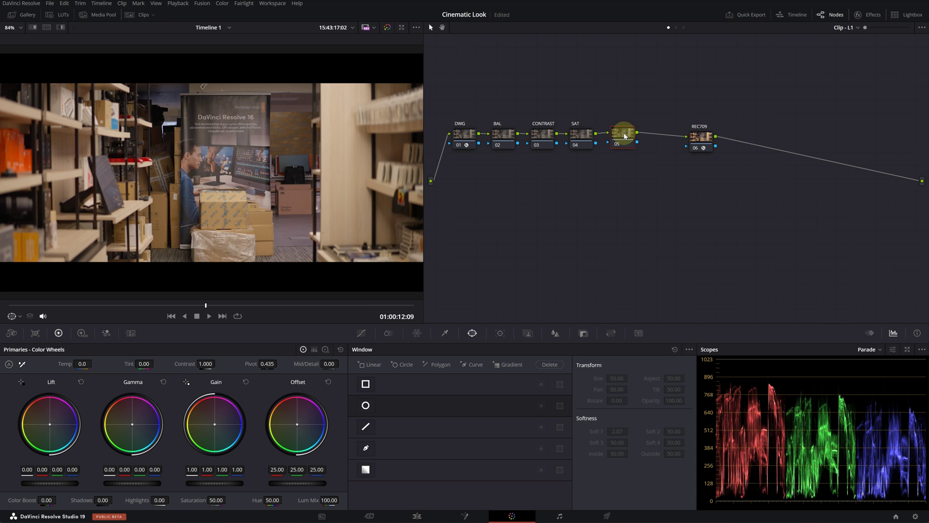
pyautogui.hotkey('alt', 'l')
pyautogui.hotkey('alt', 'l')
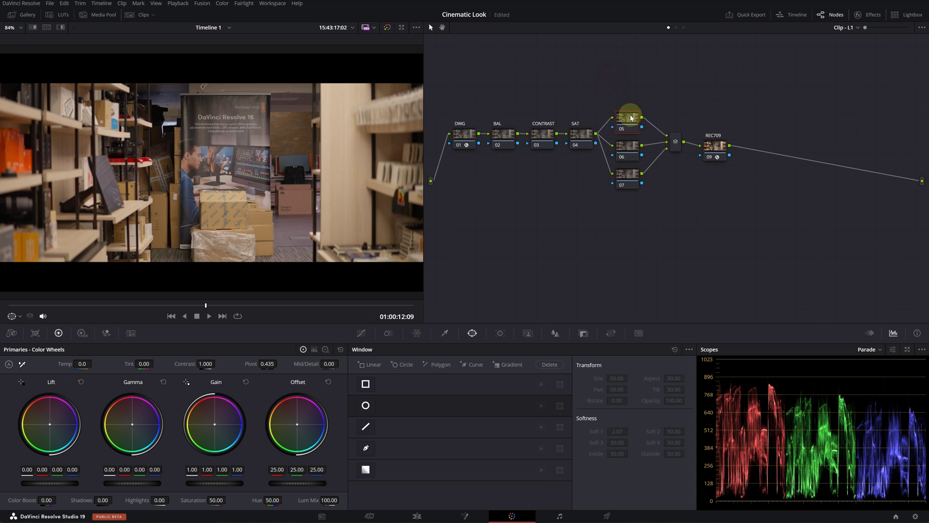
pyautogui.click(633, 140)
pyautogui.write('PW2')
pyautogui.click(623, 173)
pyautogui.write('PW3')
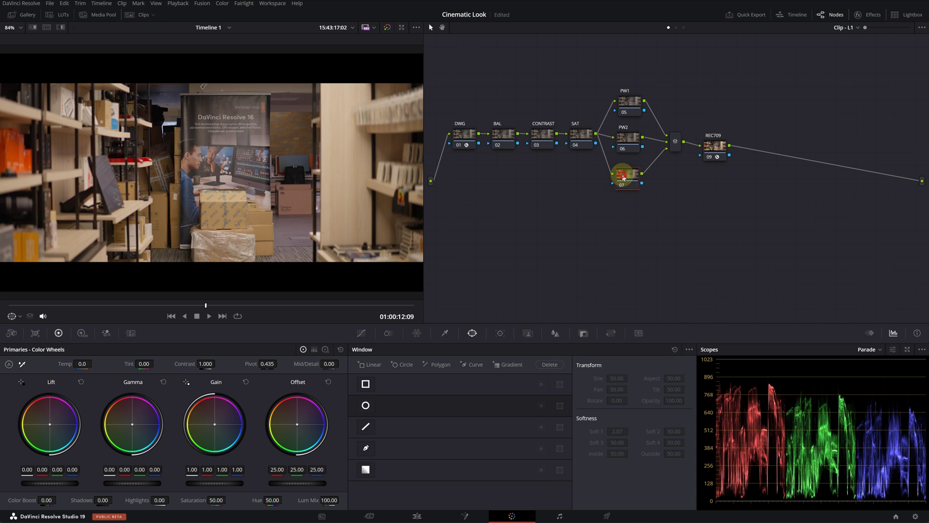
# Add two serial nodes after REC709 and label them CINEON and LUT.
pyautogui.click(714, 140)
pyautogui.hotkey('alt', 's')
pyautogui.hotkey('alt', 's')
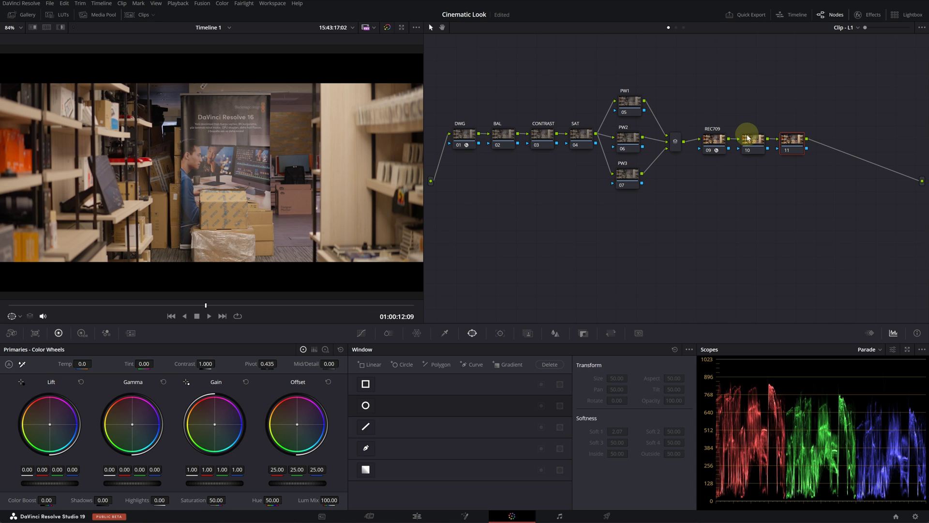
pyautogui.click(752, 140)
pyautogui.write('CINEON')
pyautogui.click(773, 190)
pyautogui.write('LUT')
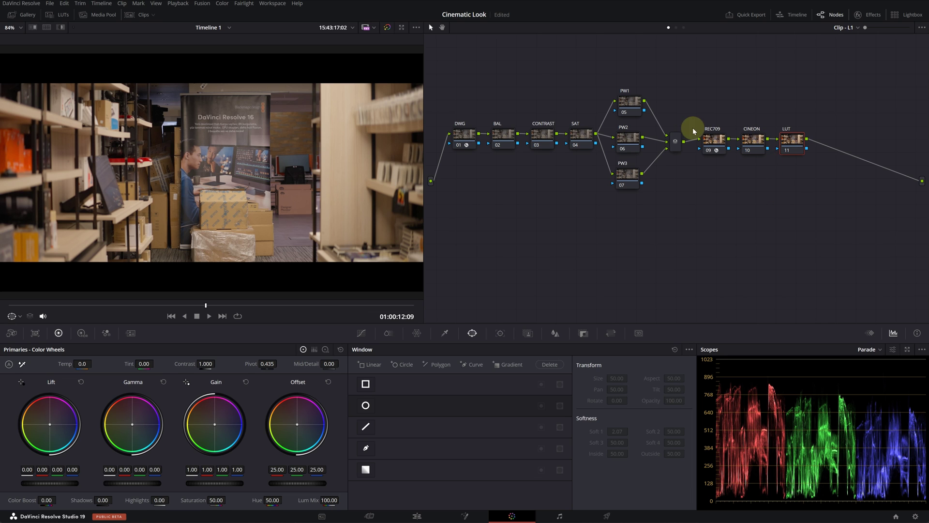
# Add the split-tone serial and parallel nodes after LUT and reposition node 09.
pyautogui.hotkey('alt', 's')
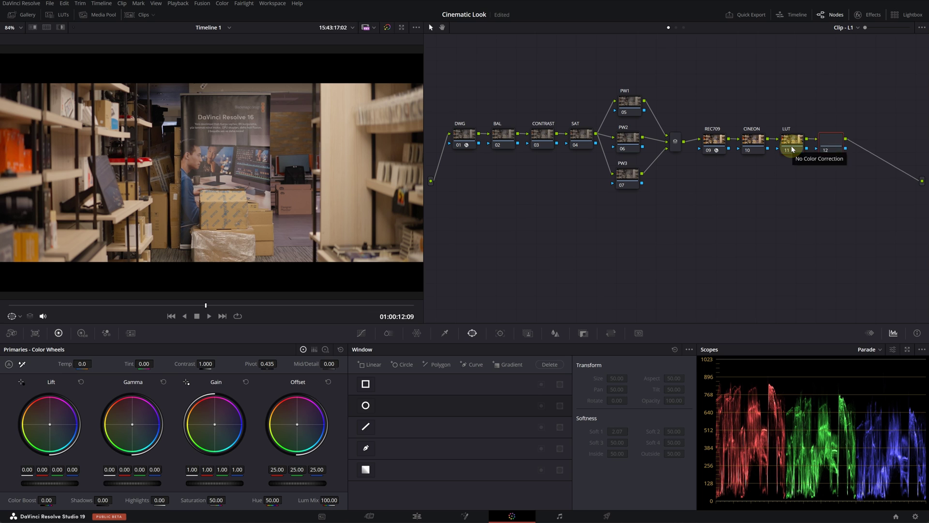
pyautogui.hotkey('alt', 'p')
pyautogui.click(877, 145)
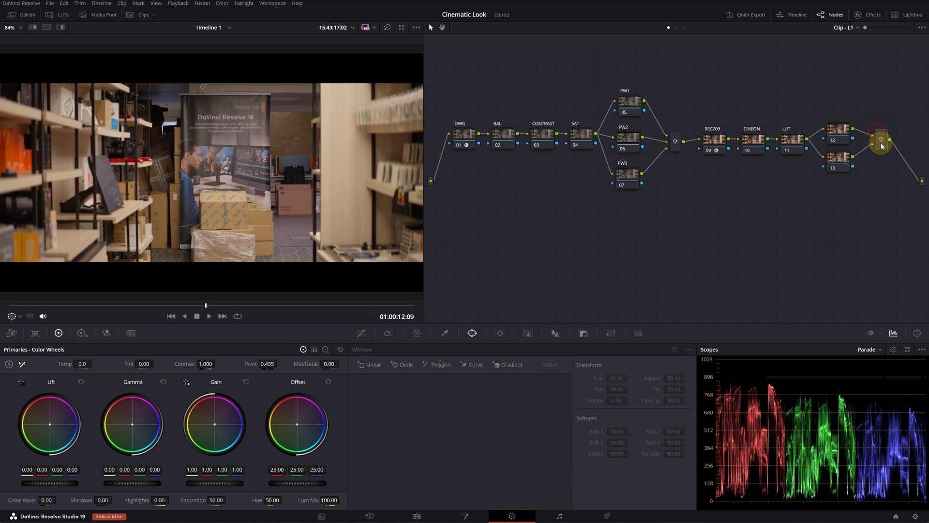
pyautogui.hotkey('alt', 's')
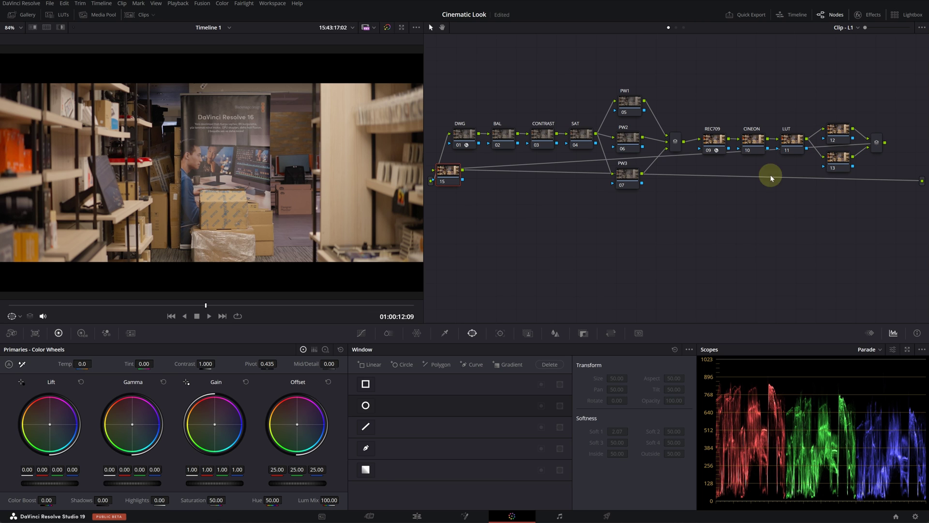
pyautogui.click(734, 140)
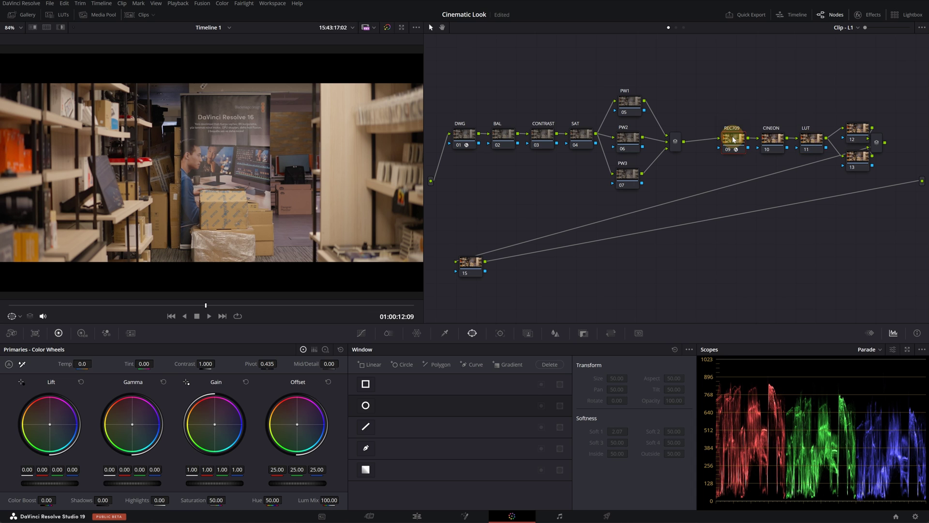
pyautogui.moveTo(696, 140)
pyautogui.mouseDown()
pyautogui.moveTo(705, 131)
pyautogui.moveTo(711, 142)
pyautogui.mouseUp()
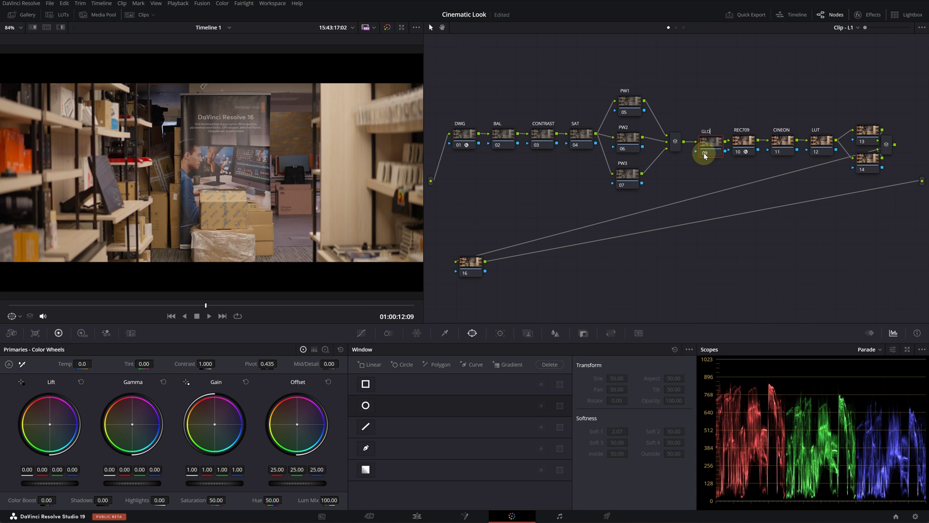
# Move the split-tone group below the main chain and label node 16 VIGNETTE.
pyautogui.moveTo(484, 238); pyautogui.dragTo(567, 266)
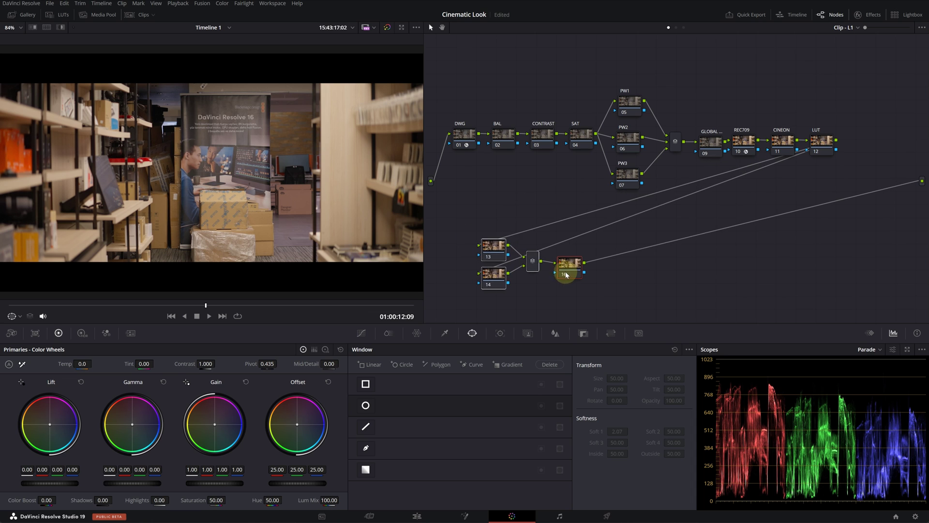
pyautogui.click(500, 251)
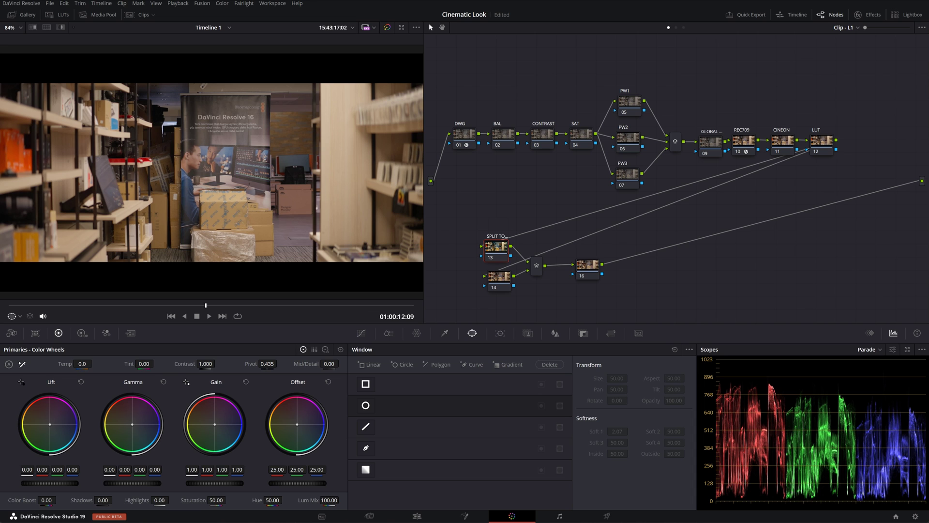
pyautogui.doubleClick(586, 271)
pyautogui.write('VIGNETTE')
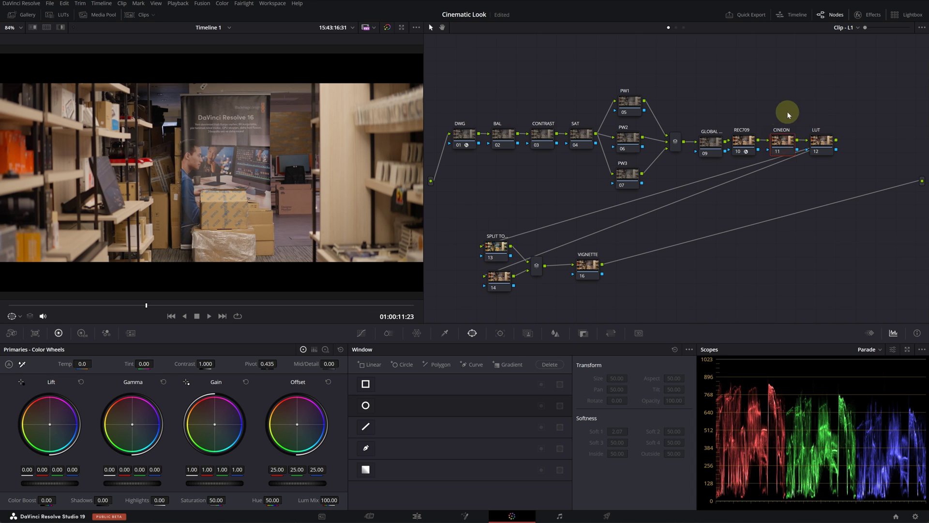
# Add a Color Space Transform to CINEON with Rec.709 Gamma 2.4 input.
pyautogui.click(859, 15)
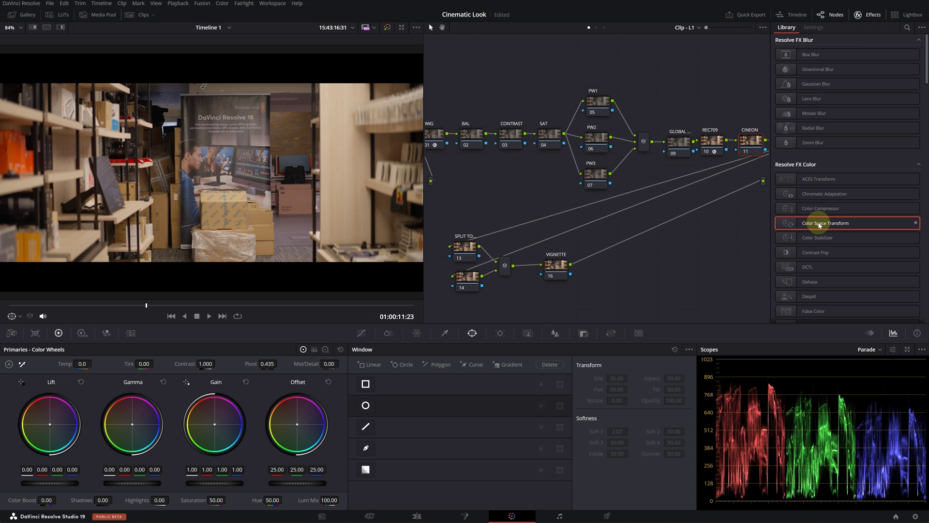
pyautogui.moveTo(817, 226); pyautogui.dragTo(752, 146)
pyautogui.click(708, 143)
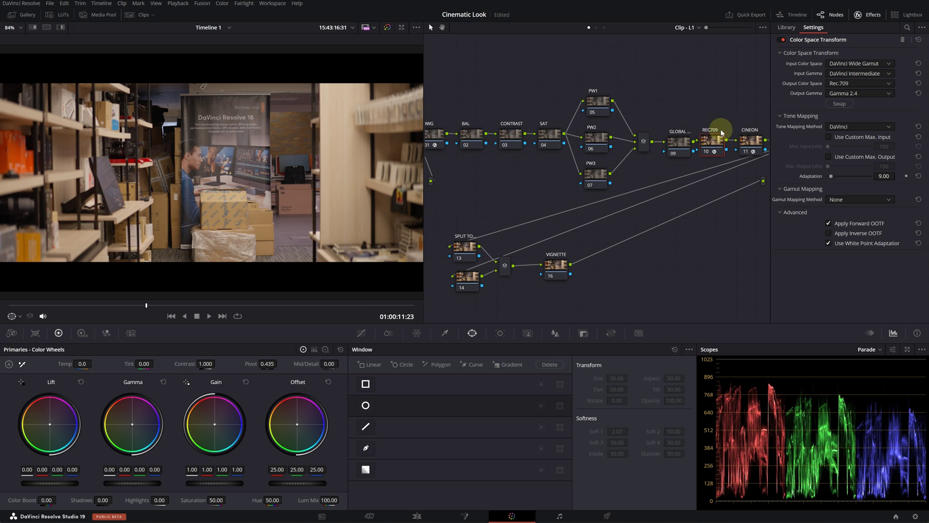
pyautogui.click(750, 139)
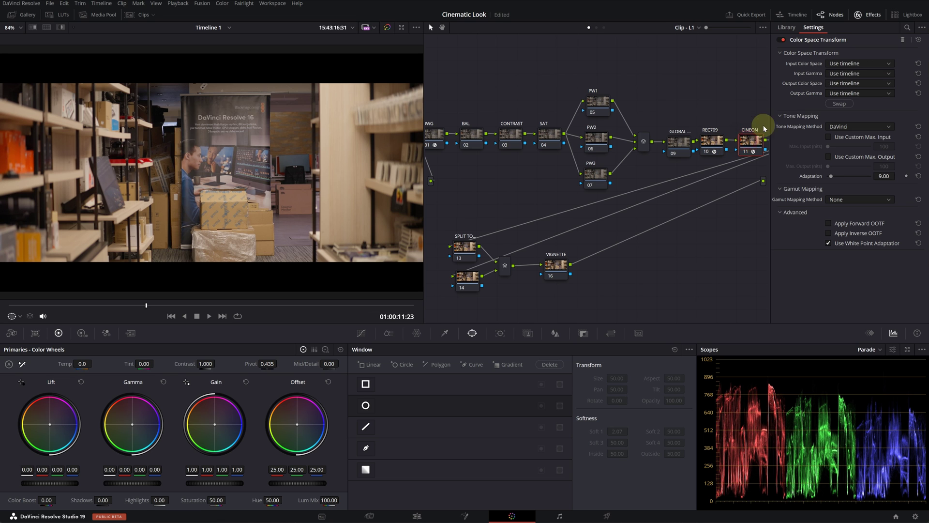
pyautogui.click(838, 64)
pyautogui.scroll(-8, 843, 116)
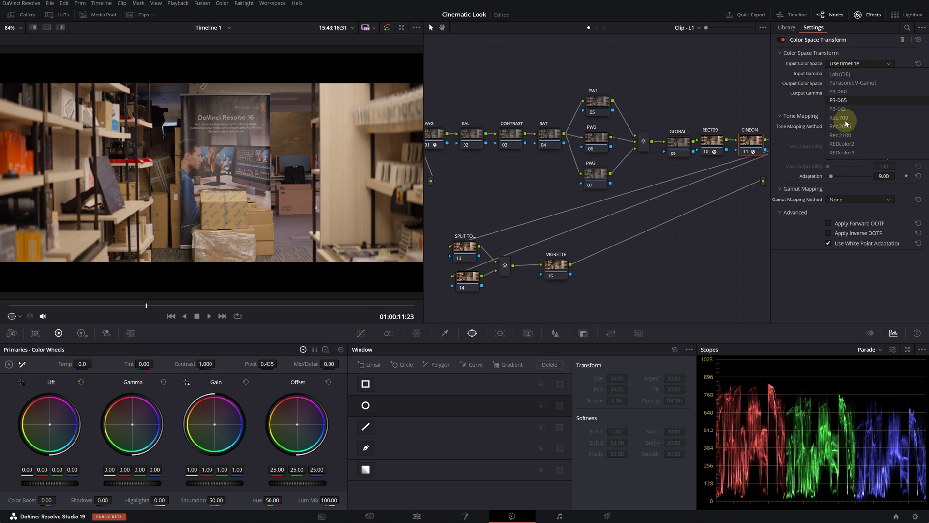
pyautogui.click(844, 116)
pyautogui.click(843, 75)
pyautogui.scroll(-5, 848, 112)
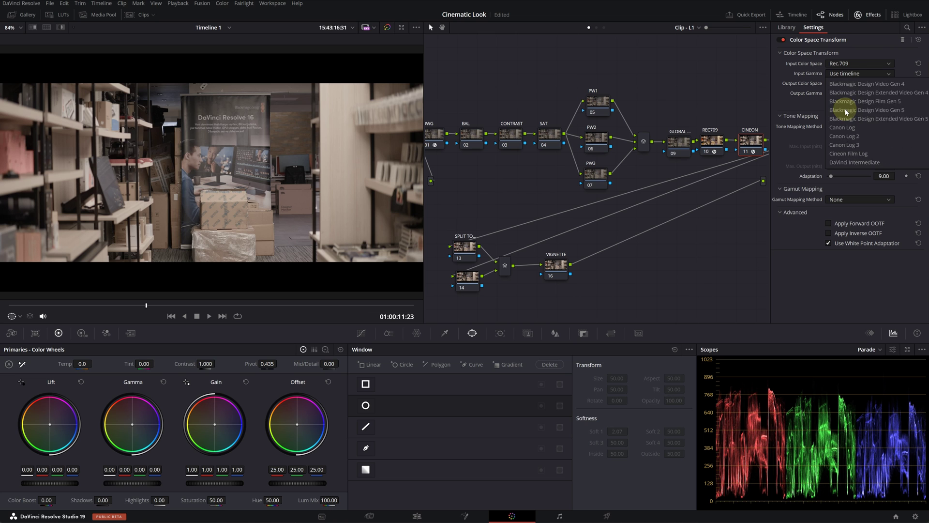
pyautogui.click(845, 137)
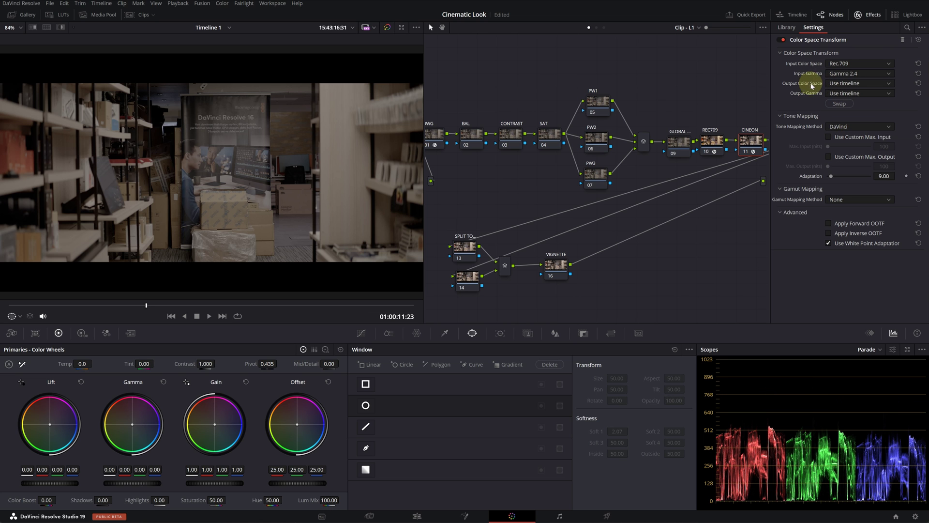
# Set CINEON's transform output to Rec.709 with Cineon Film Log gamma.
pyautogui.click(836, 84)
pyautogui.scroll(-4, 847, 116)
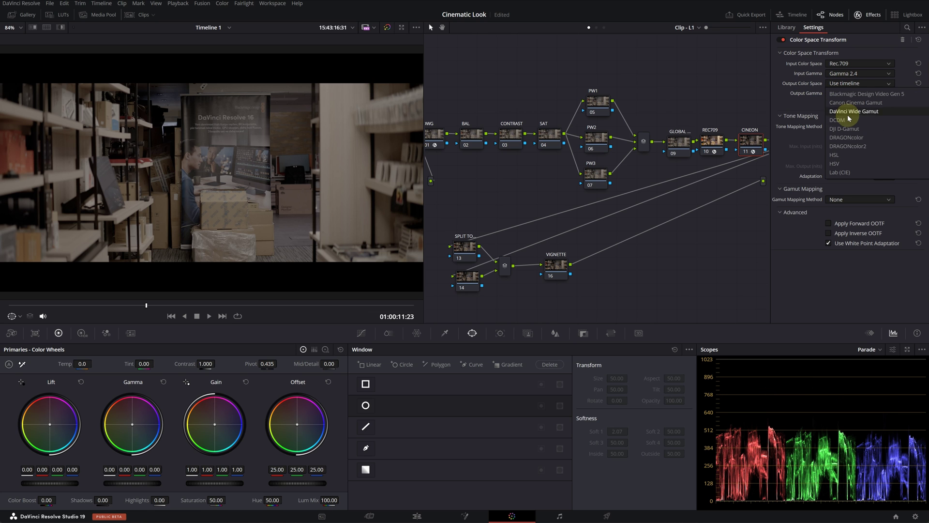
pyautogui.scroll(-5, 847, 115)
pyautogui.click(849, 134)
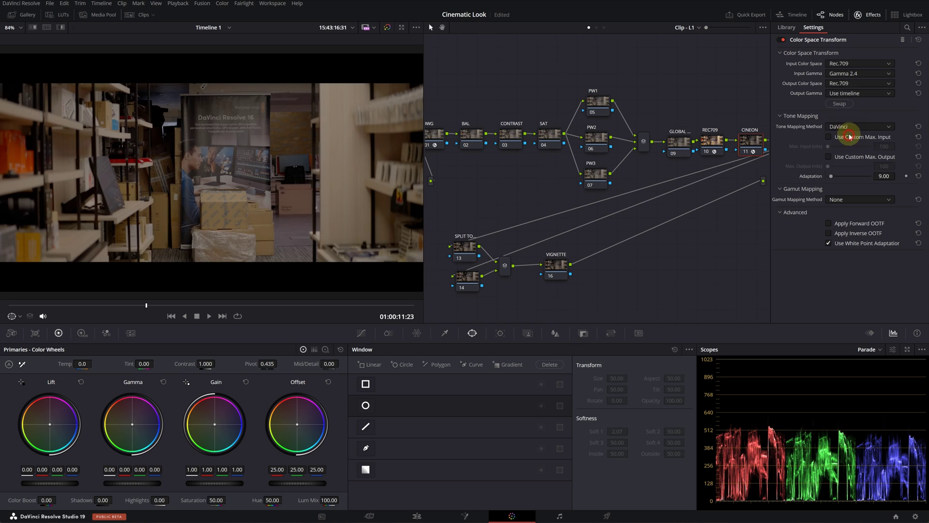
pyautogui.click(846, 93)
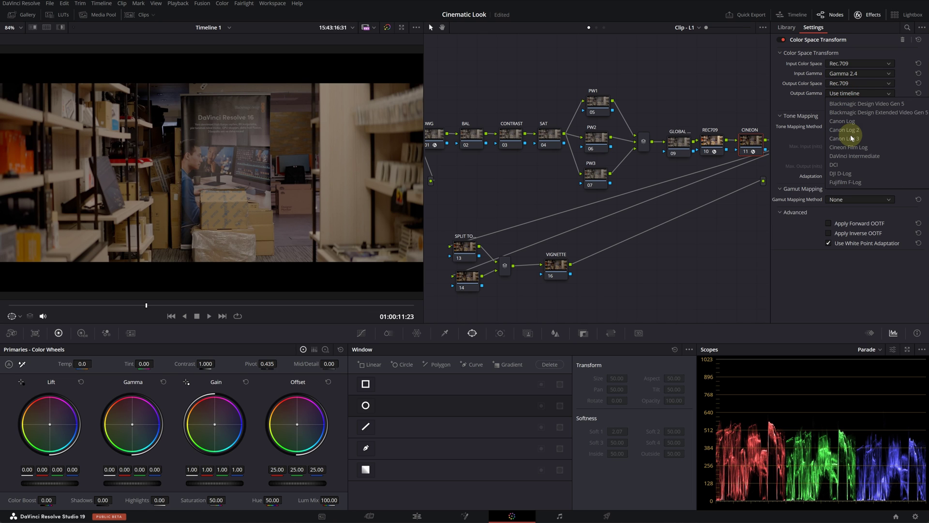
pyautogui.click(849, 173)
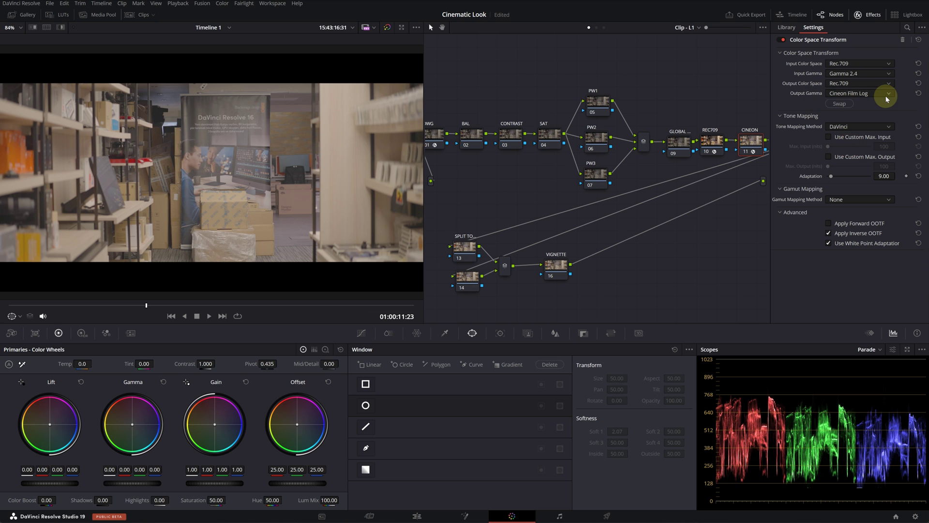
# Drop the Film Looks 'Rec709 Kodak 2383 D55' LUT onto LUT node 12.
pyautogui.click(866, 15)
pyautogui.click(818, 143)
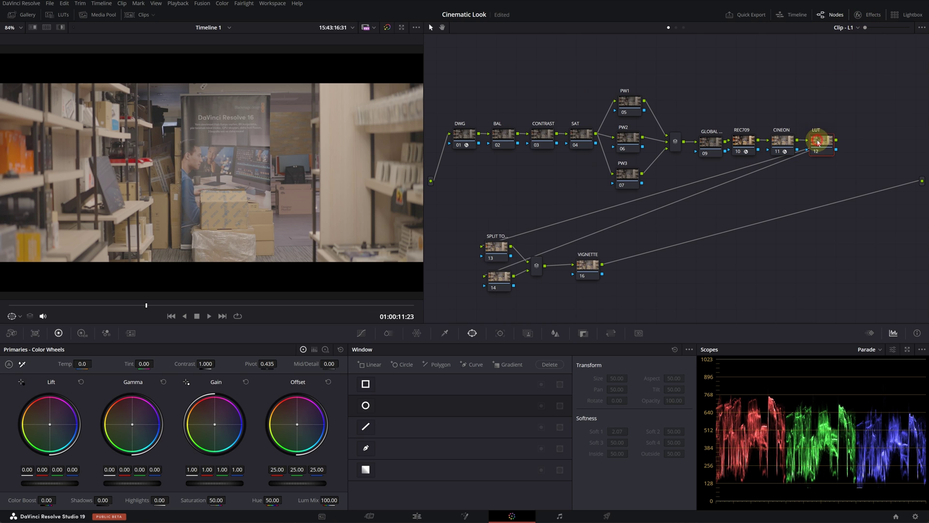
pyautogui.click(59, 15)
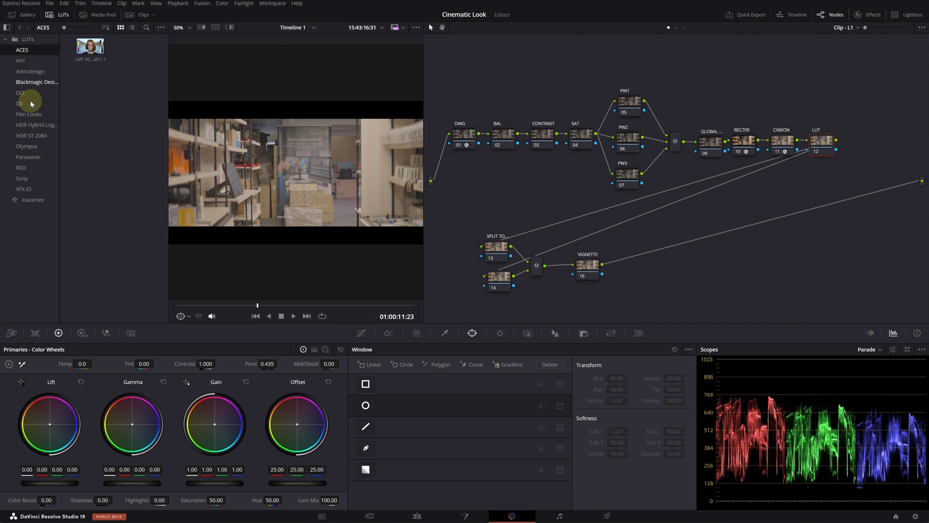
pyautogui.click(22, 113)
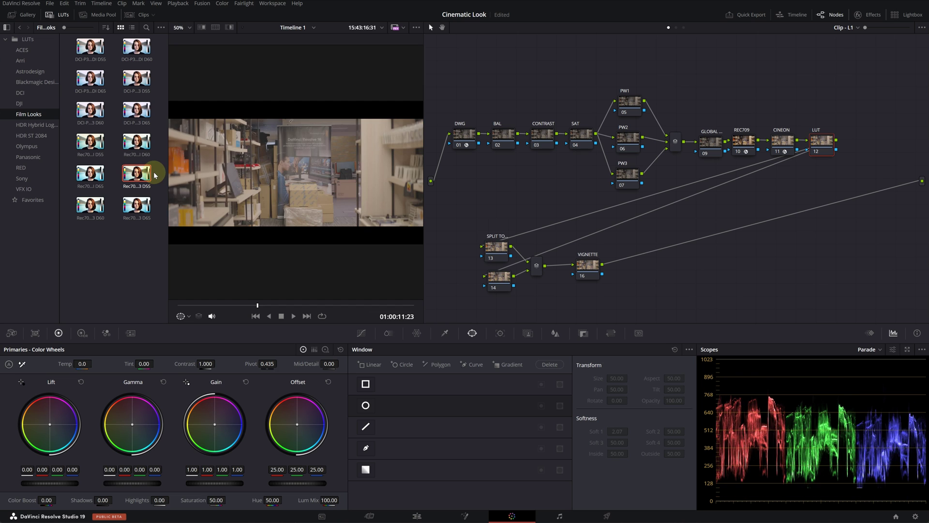
pyautogui.moveTo(139, 178); pyautogui.dragTo(822, 141)
pyautogui.click(58, 15)
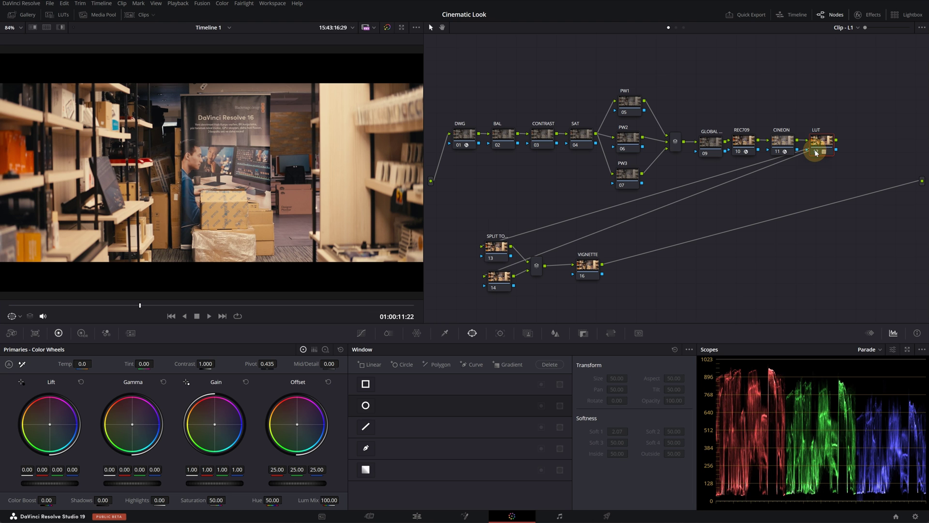
# On BAL set Gain 1.03, Lift -0.01 and Temp -260, comparing the node on and off.
pyautogui.click(816, 152)
pyautogui.click(816, 152)
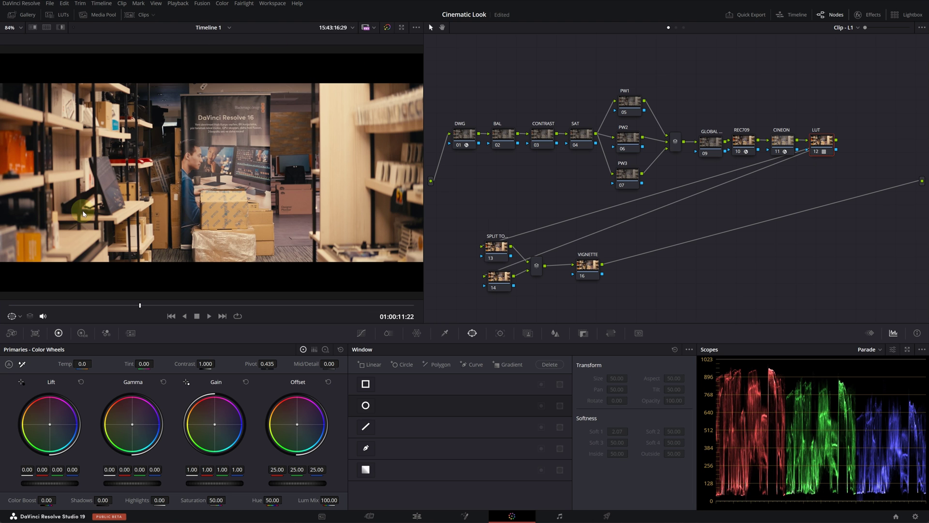
pyautogui.click(496, 142)
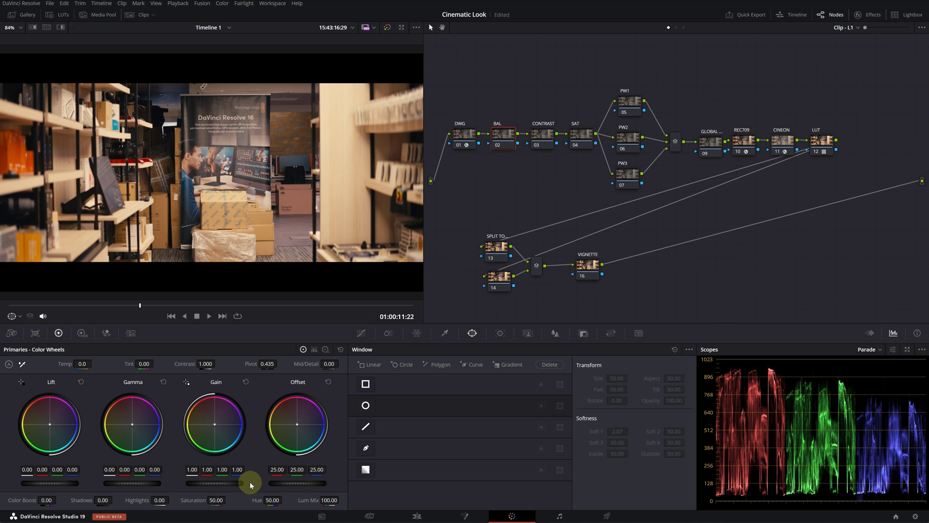
pyautogui.moveTo(213, 484); pyautogui.dragTo(192, 483)
pyautogui.moveTo(56, 481)
pyautogui.mouseDown()
pyautogui.moveTo(41, 482)
pyautogui.moveTo(52, 488)
pyautogui.mouseUp()
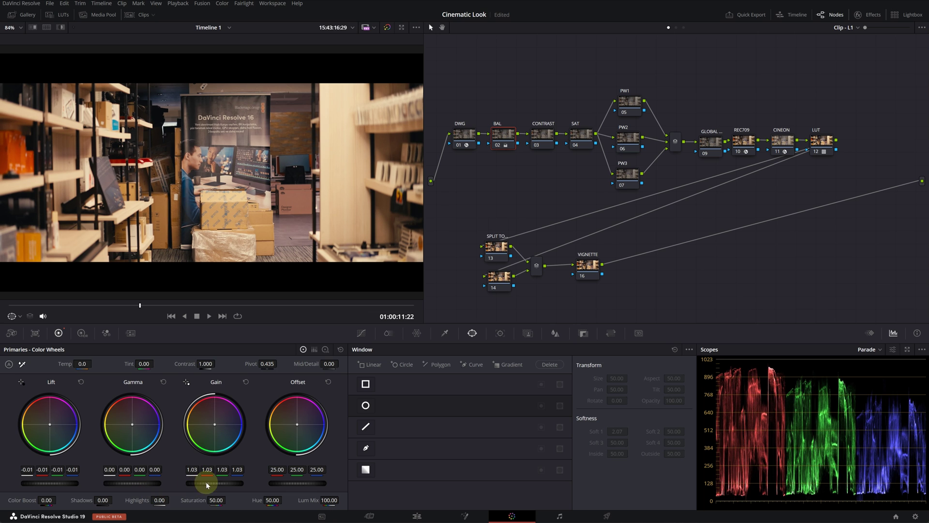
pyautogui.moveTo(83, 365); pyautogui.dragTo(78, 364)
pyautogui.click(498, 145)
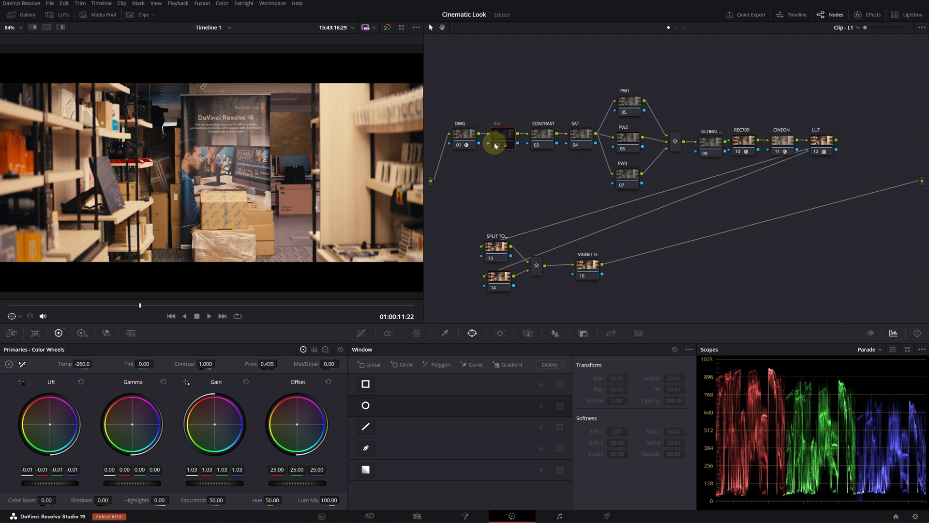
pyautogui.click(496, 145)
pyautogui.click(543, 134)
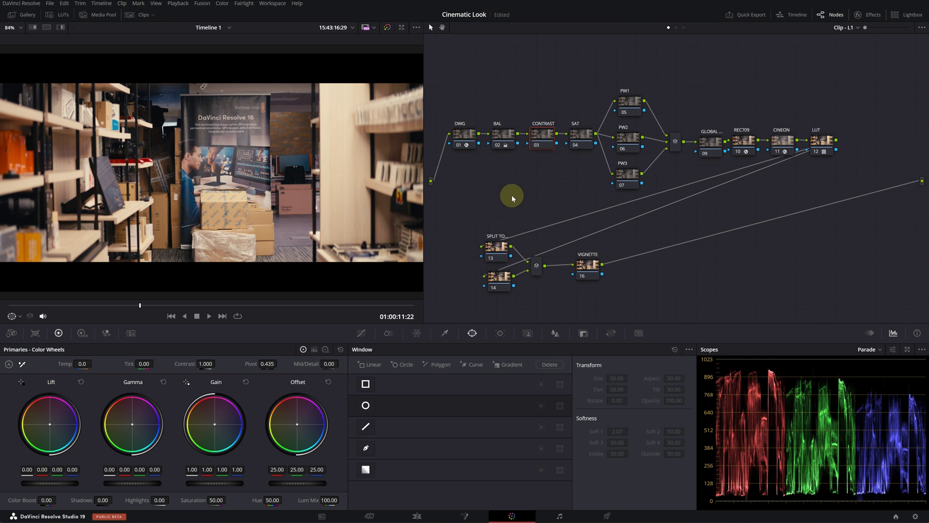
# Shape a shadow-midtone-highlight S-curve on CONTRAST and set Contrast to 1.074.
pyautogui.click(367, 334)
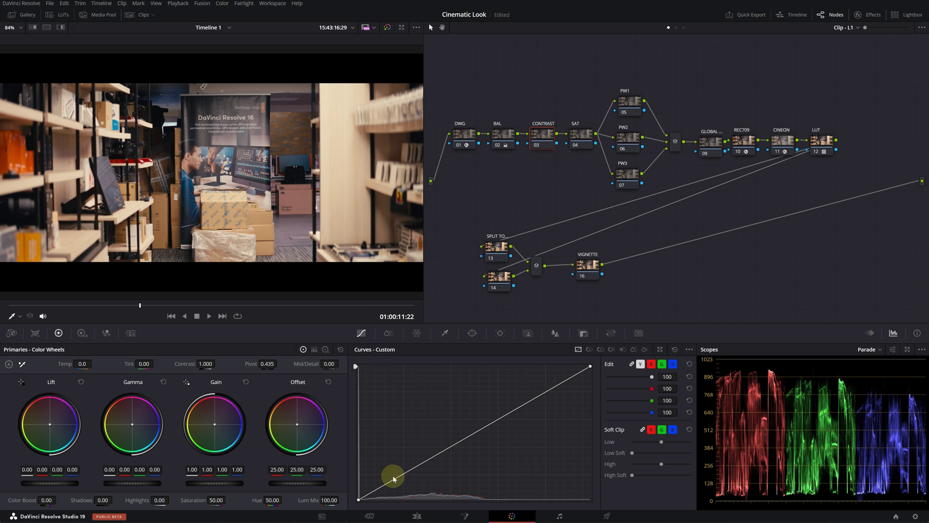
pyautogui.moveTo(394, 479); pyautogui.dragTo(393, 484)
pyautogui.click(463, 440)
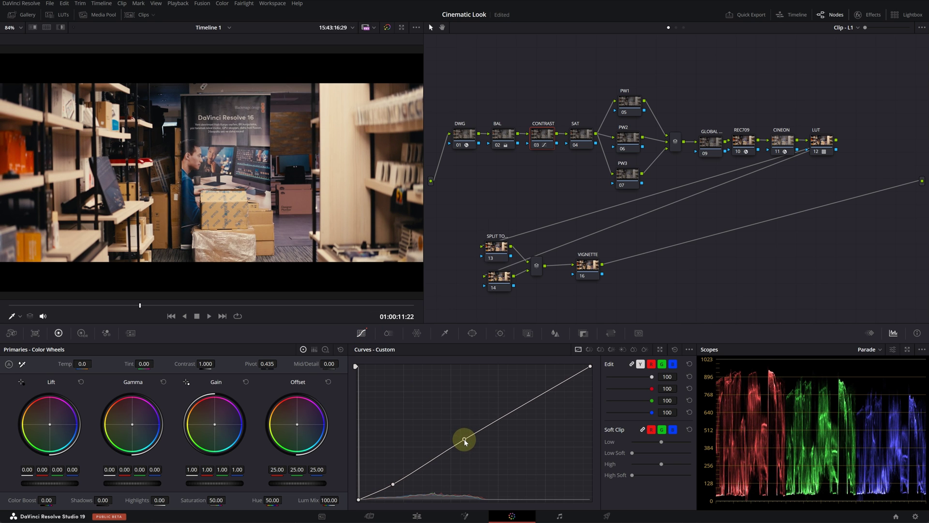
pyautogui.click(547, 386)
pyautogui.moveTo(547, 386)
pyautogui.mouseDown()
pyautogui.moveTo(553, 370)
pyautogui.moveTo(544, 388)
pyautogui.mouseUp()
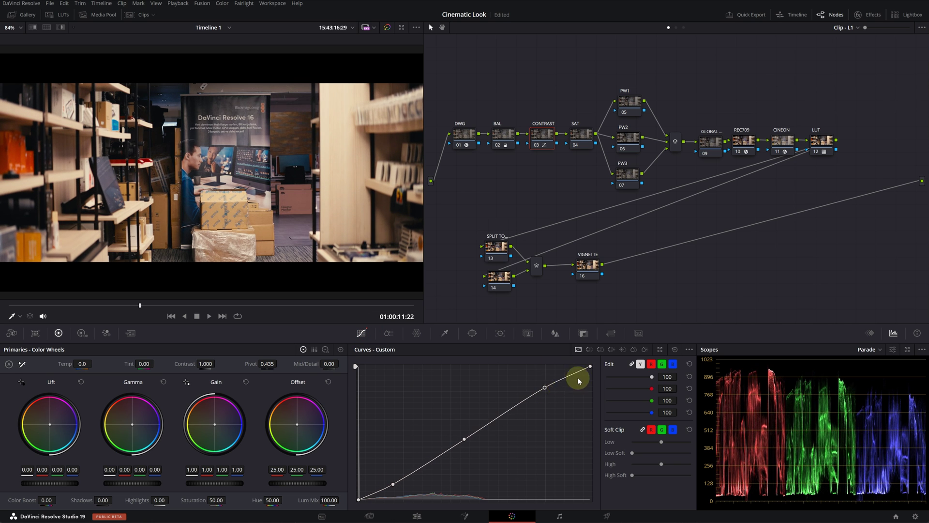
pyautogui.moveTo(393, 484); pyautogui.dragTo(404, 480)
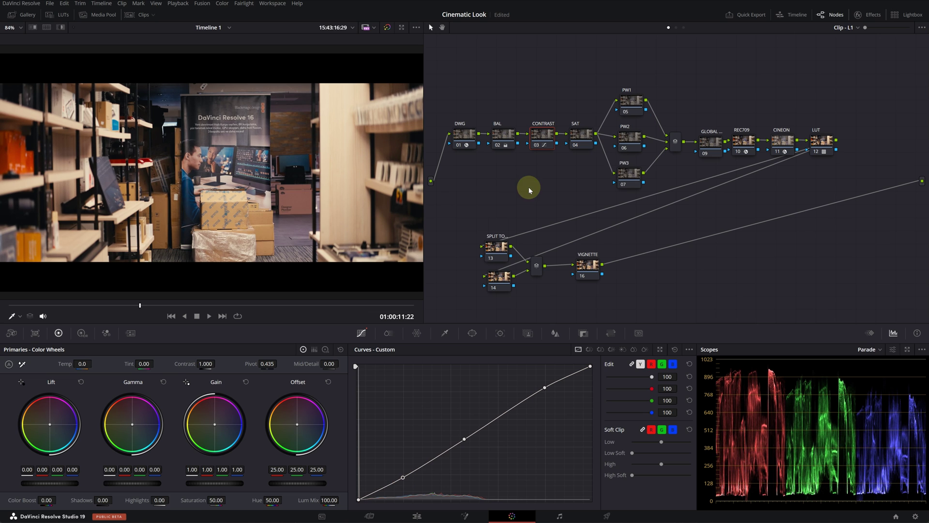
pyautogui.moveTo(205, 364); pyautogui.dragTo(219, 367)
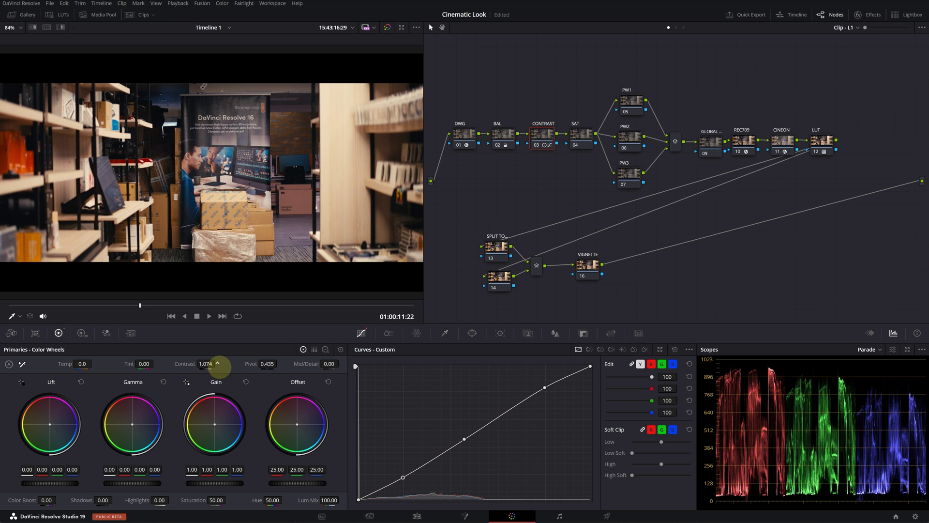
pyautogui.click(535, 145)
pyautogui.click(535, 145)
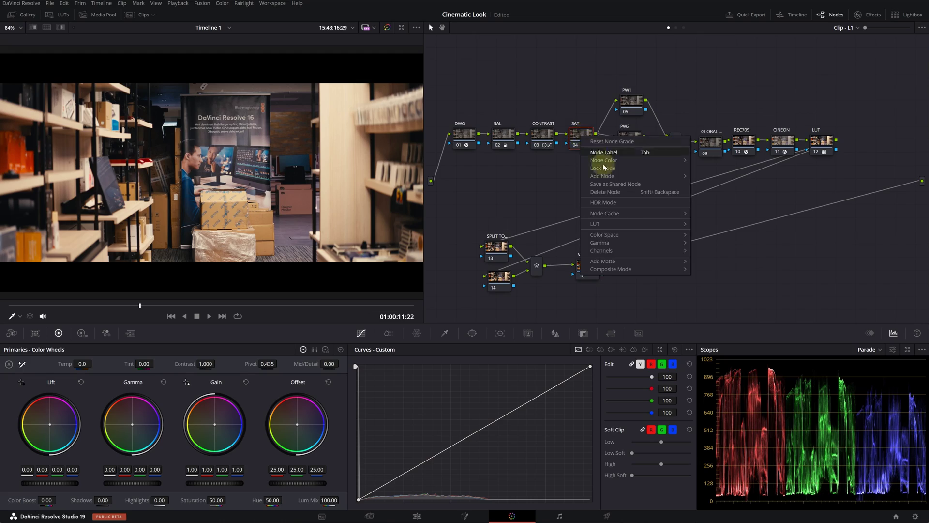
# Switch the SAT node to HSL colour space and set its channel options.
pyautogui.moveTo(636, 234)
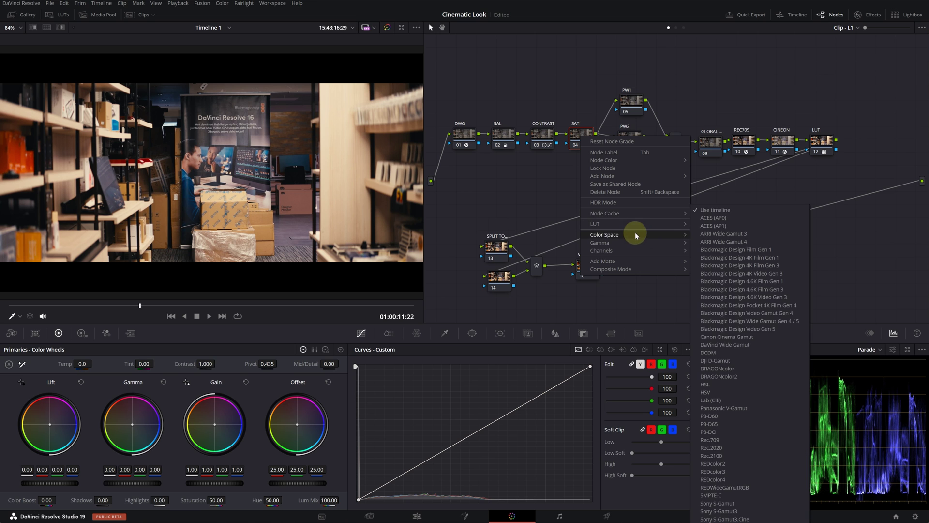
pyautogui.click(714, 390)
pyautogui.rightClick(577, 136)
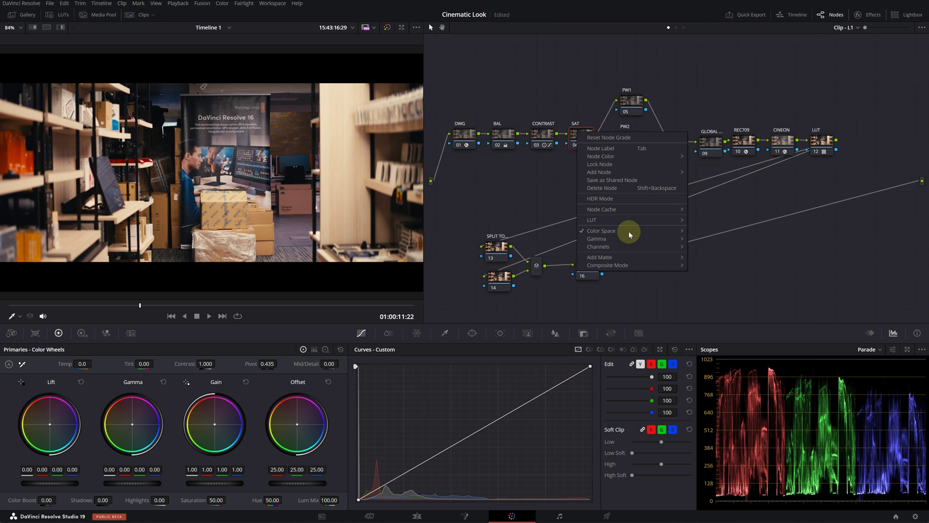
pyautogui.moveTo(634, 243)
pyautogui.click(699, 245)
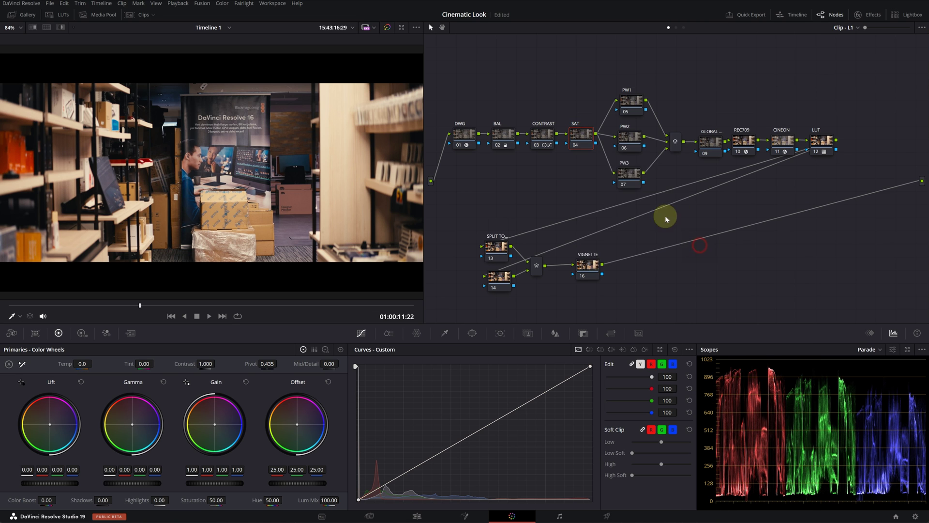
pyautogui.rightClick(577, 137)
pyautogui.click(699, 271)
# Set the SAT node's Gamma to 0.01 and Gain to 1.15.
pyautogui.moveTo(211, 485); pyautogui.dragTo(256, 501)
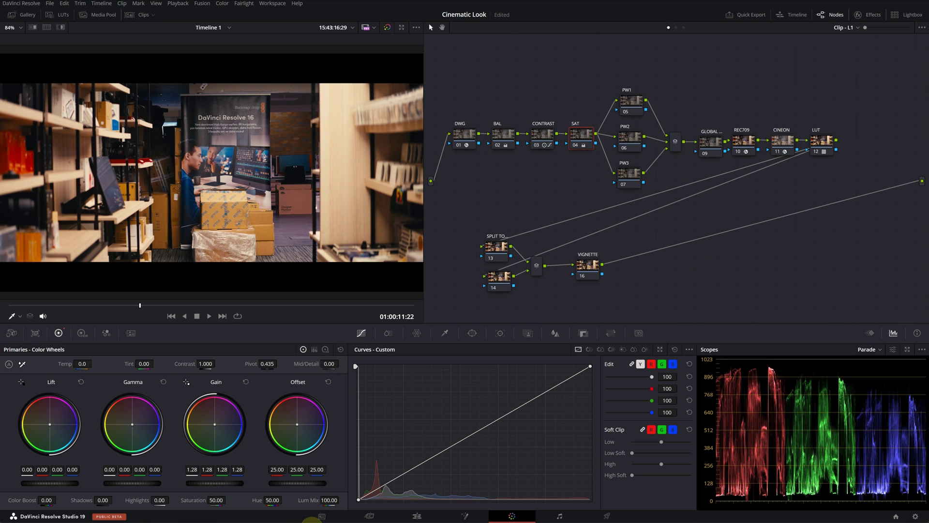
pyautogui.moveTo(134, 484); pyautogui.dragTo(145, 484)
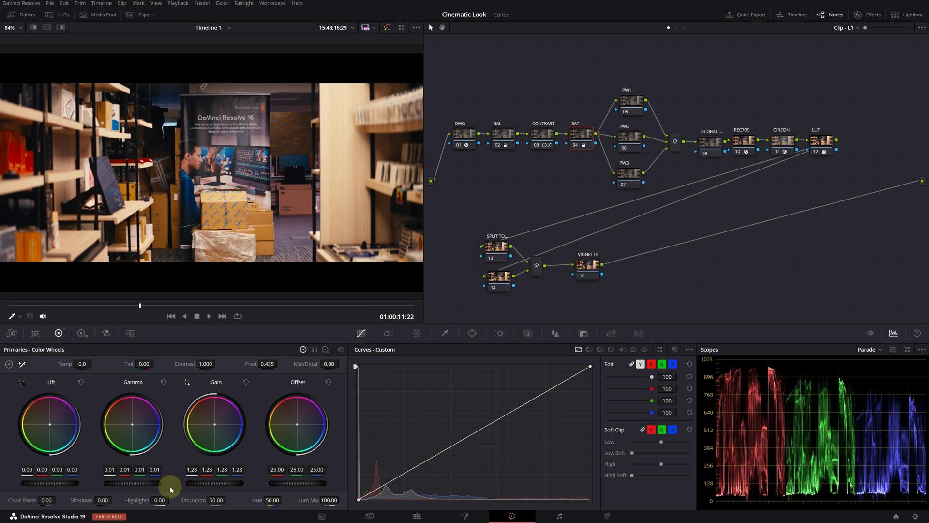
pyautogui.moveTo(209, 484); pyautogui.dragTo(175, 486)
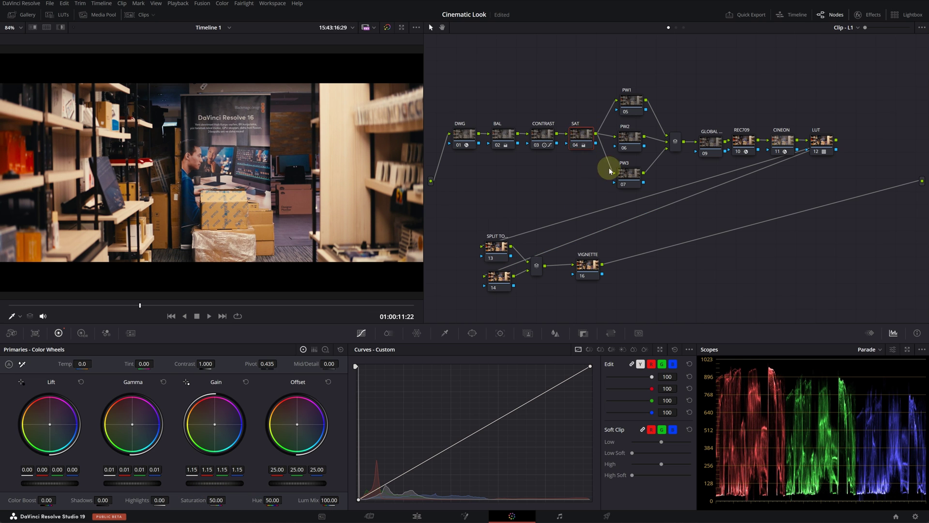
pyautogui.moveTo(624, 177); pyautogui.dragTo(623, 181)
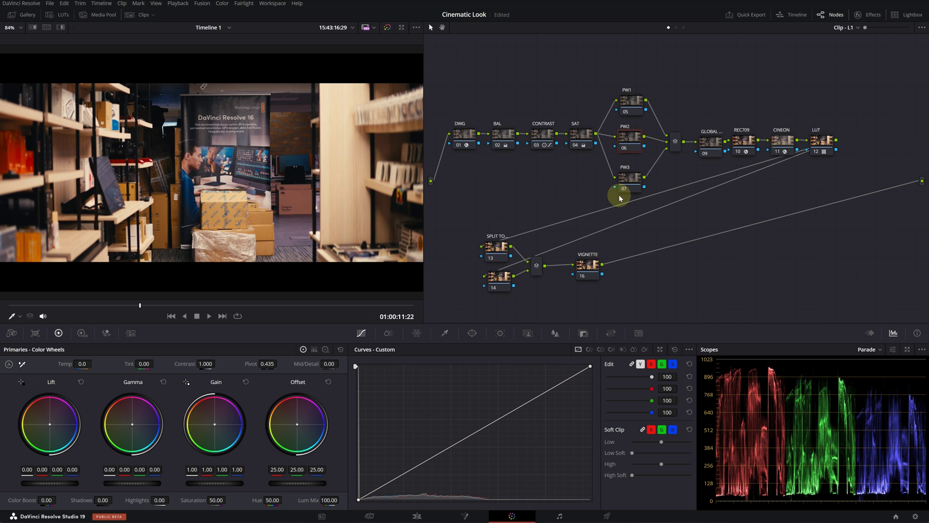
pyautogui.click(586, 135)
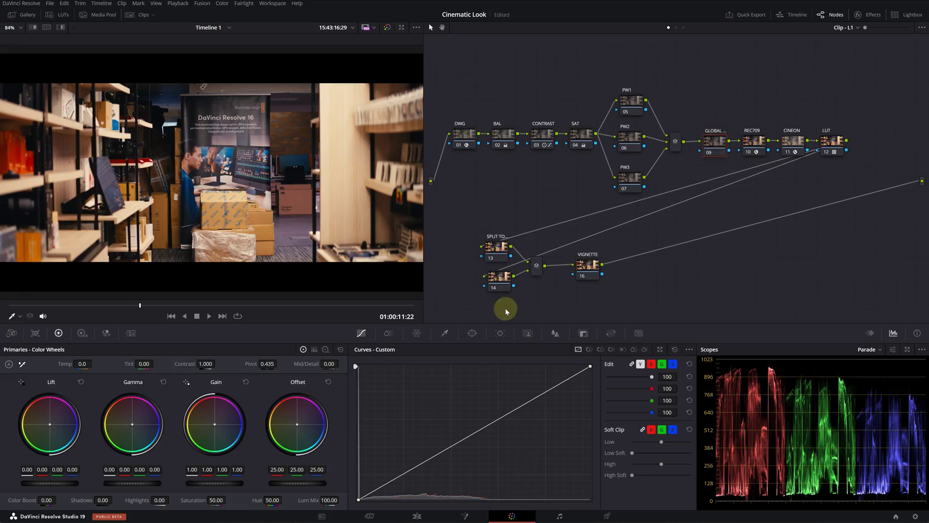
pyautogui.moveTo(296, 430); pyautogui.dragTo(292, 454)
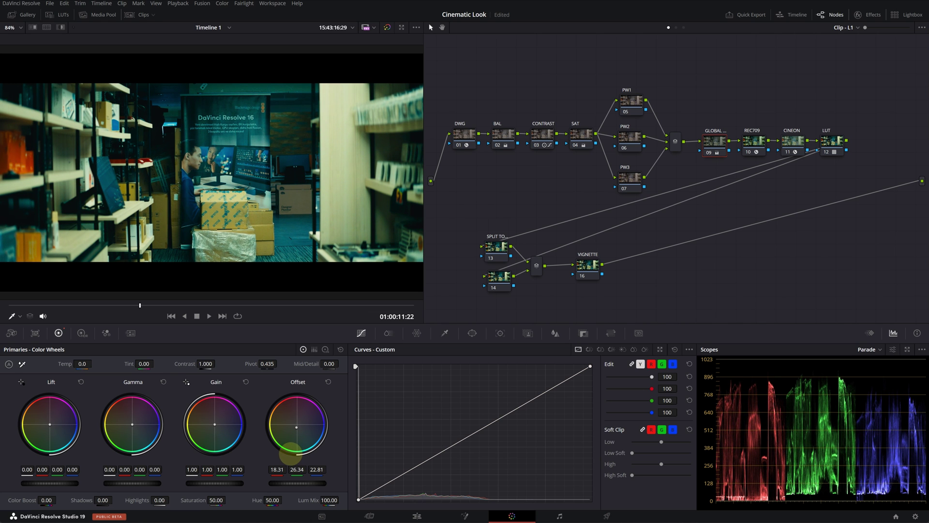
pyautogui.moveTo(131, 428); pyautogui.dragTo(130, 400)
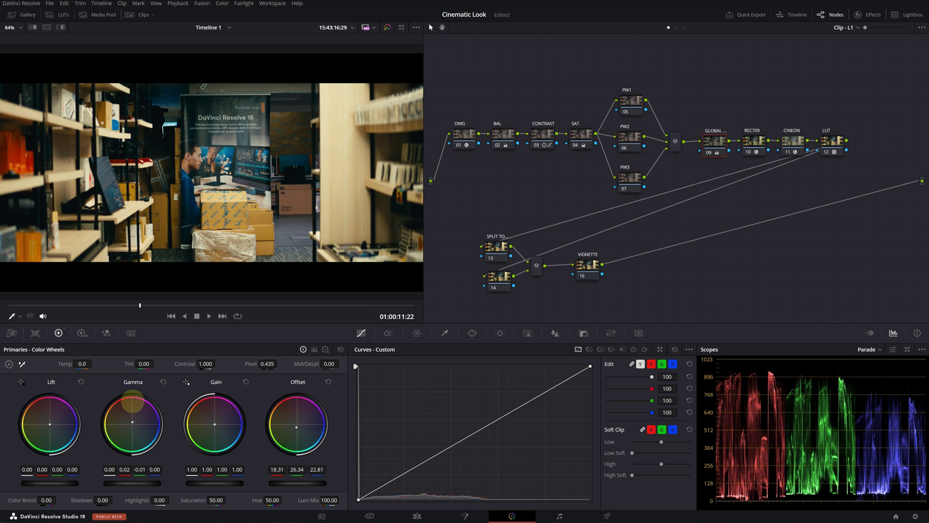
pyautogui.click(709, 153)
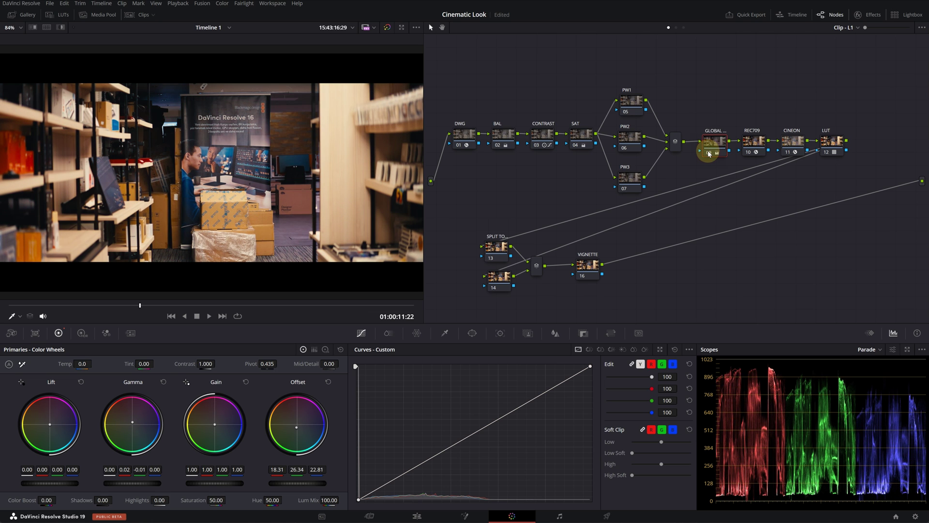
pyautogui.click(709, 153)
pyautogui.click(709, 153)
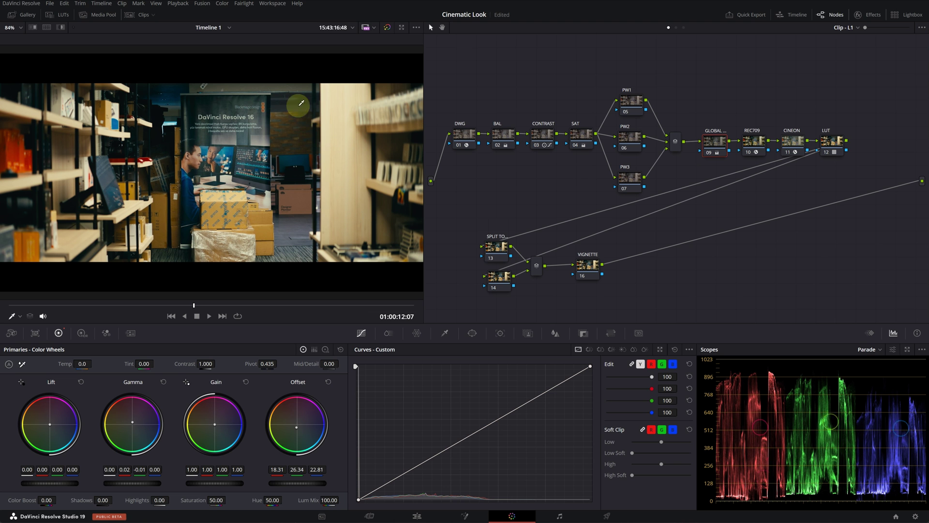
pyautogui.click(710, 153)
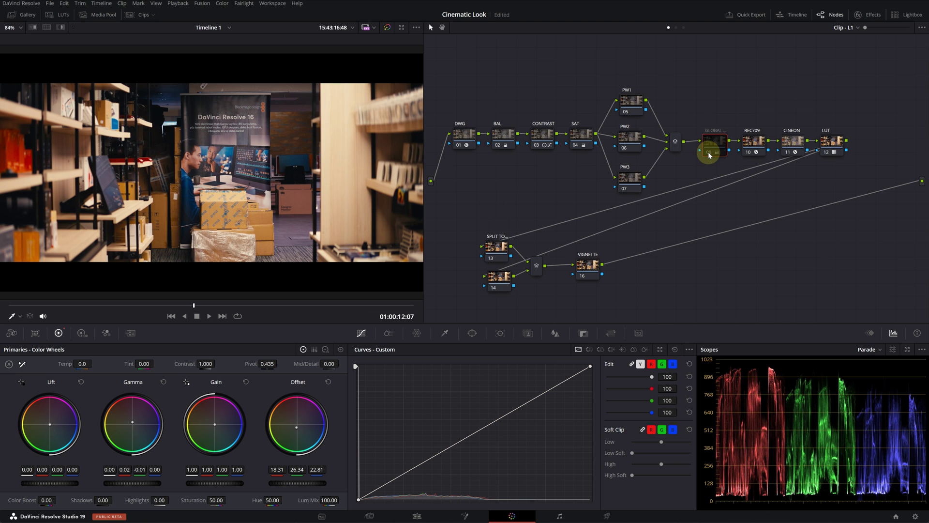
# Cool the shadows on the log Shadow wheel (green -0.01, blue 0.04), re-enable GLOBAL, and show PW1's window options.
pyautogui.click(710, 153)
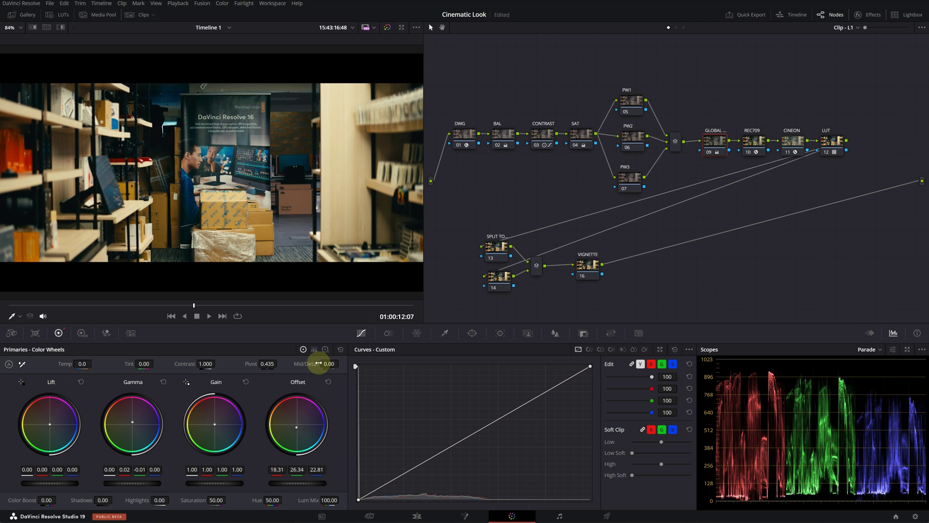
pyautogui.click(325, 349)
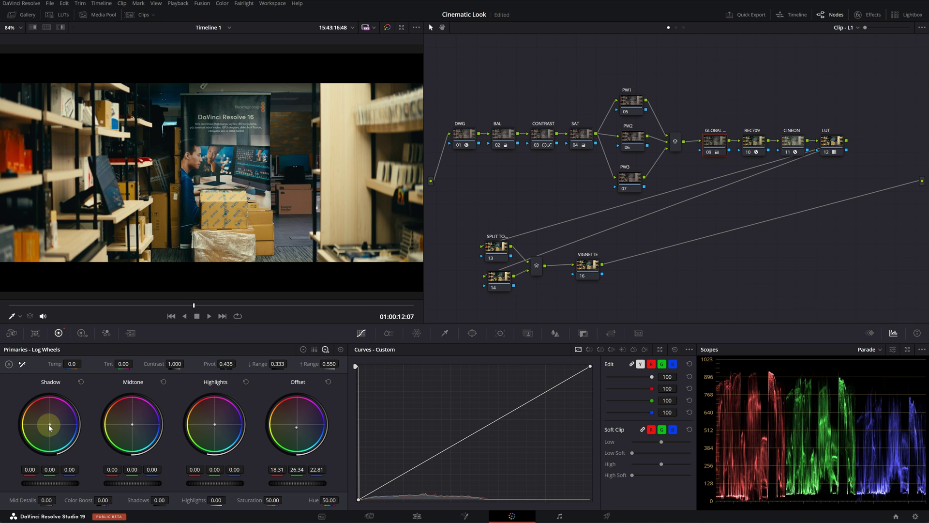
pyautogui.moveTo(50, 426)
pyautogui.mouseDown()
pyautogui.moveTo(30, 433)
pyautogui.moveTo(62, 414)
pyautogui.mouseUp()
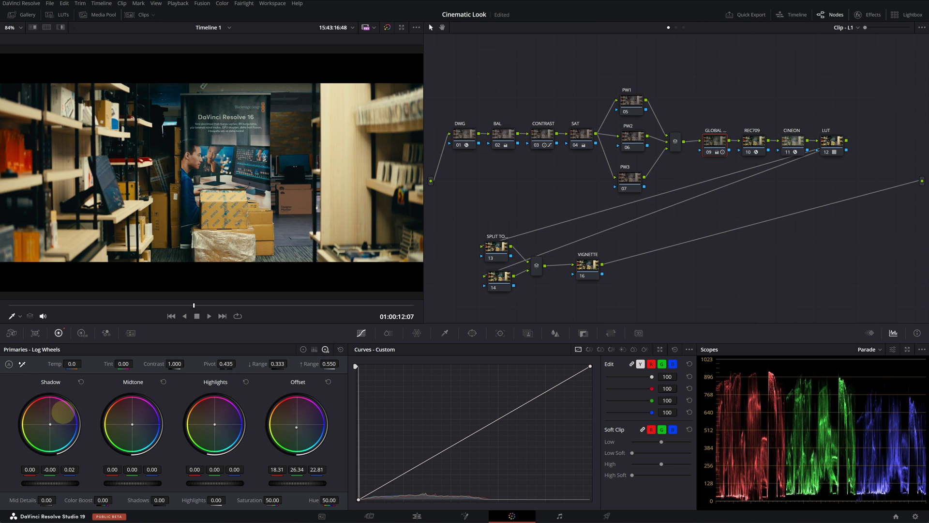
pyautogui.click(709, 153)
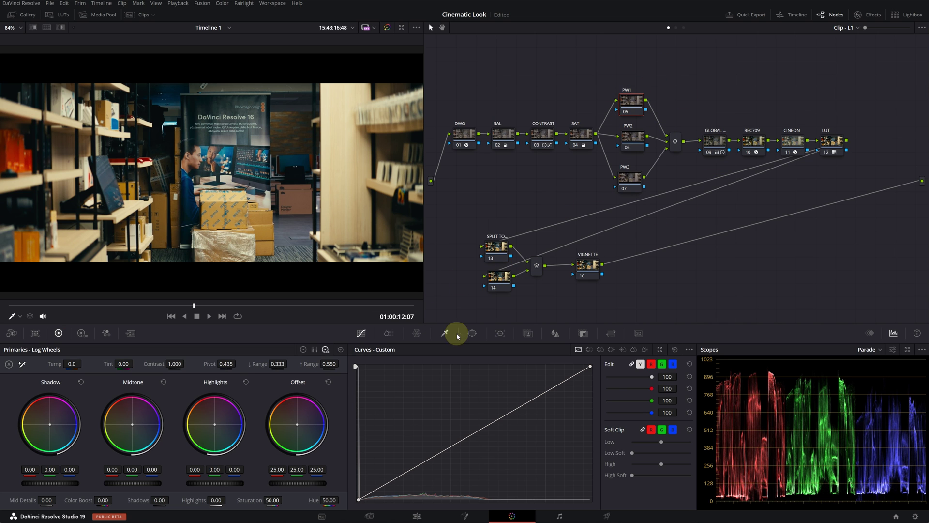
pyautogui.click(472, 333)
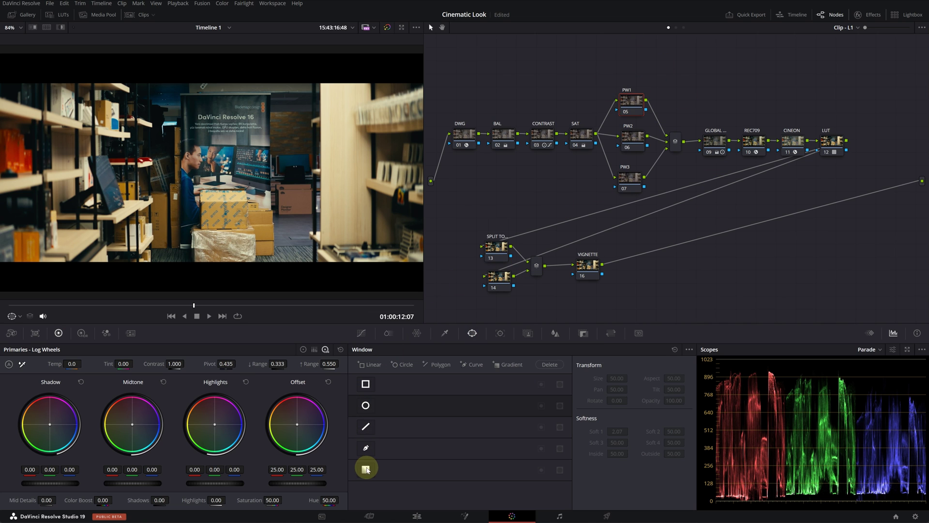
# Add a level gradient window to PW1 near the top (Pan 47.18, Tilt 55.29, Soft 6.57) and raise Gain.
pyautogui.click(366, 469)
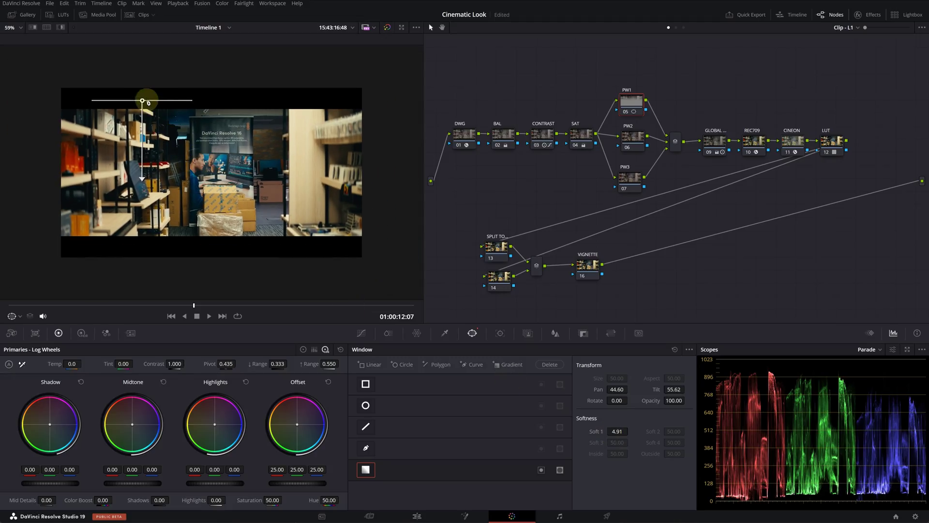
pyautogui.moveTo(149, 103); pyautogui.dragTo(140, 81)
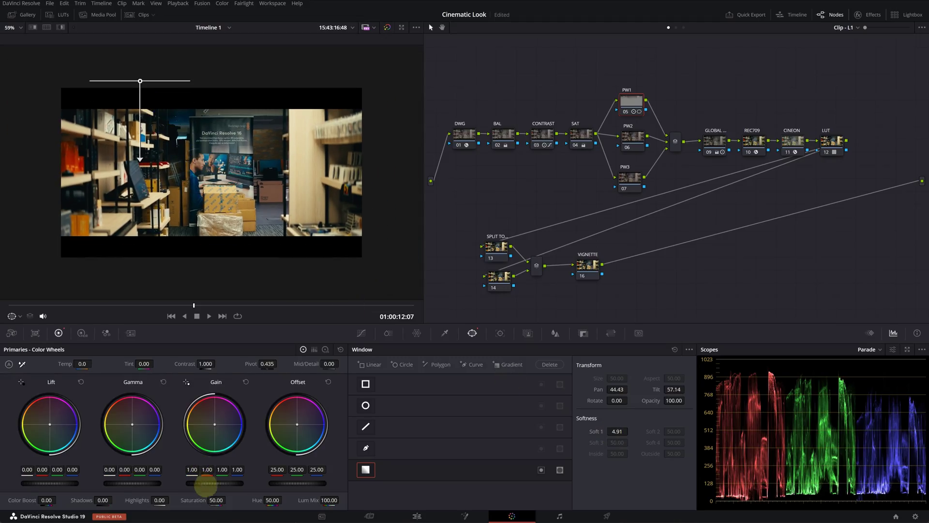
pyautogui.moveTo(206, 484); pyautogui.dragTo(305, 500)
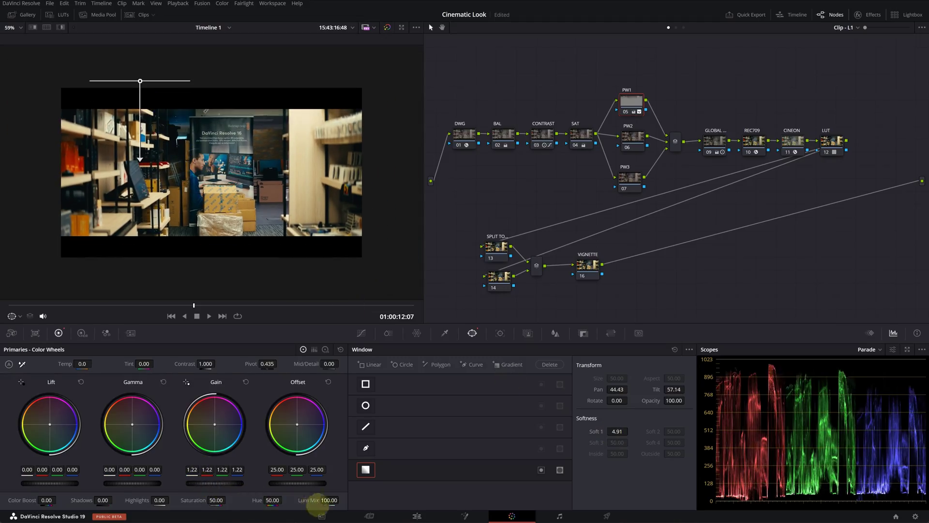
pyautogui.moveTo(140, 159)
pyautogui.mouseDown()
pyautogui.moveTo(154, 157)
pyautogui.moveTo(142, 158)
pyautogui.mouseUp()
pyautogui.moveTo(141, 79); pyautogui.dragTo(175, 107)
pyautogui.moveTo(170, 175); pyautogui.dragTo(175, 209)
pyautogui.moveTo(199, 477)
pyautogui.mouseDown()
pyautogui.moveTo(234, 484)
pyautogui.moveTo(208, 477)
pyautogui.mouseUp()
pyautogui.moveTo(174, 104)
pyautogui.mouseDown()
pyautogui.moveTo(76, 97)
pyautogui.moveTo(177, 105)
pyautogui.mouseUp()
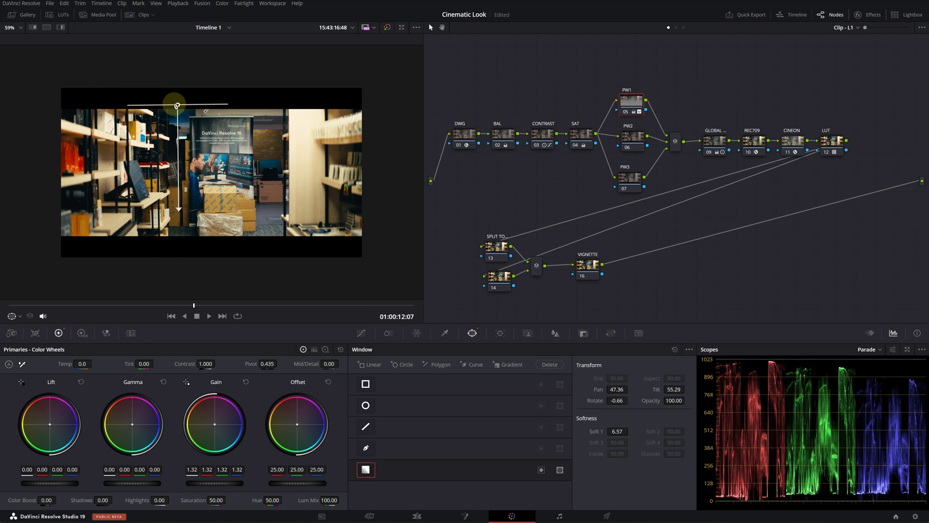
pyautogui.click(11, 315)
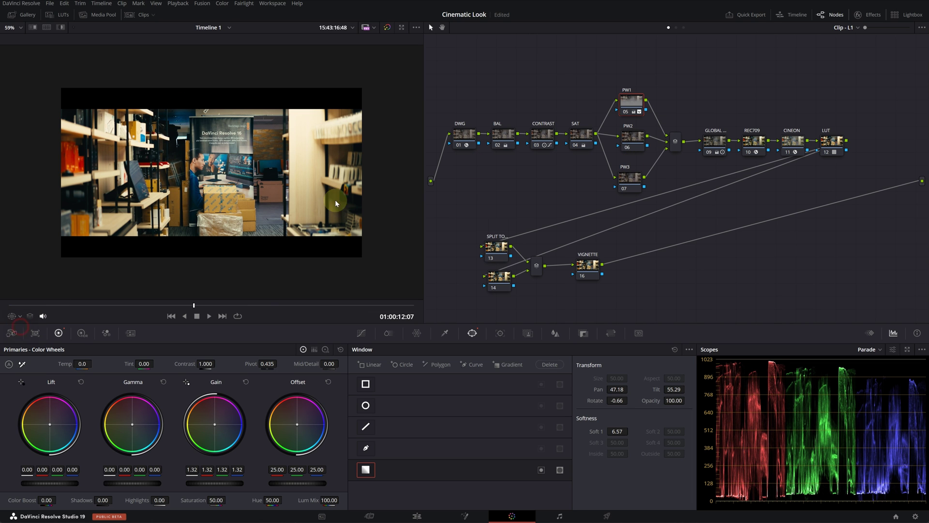
# Compare PW1 on and off, lower its Gain to 1.14, and set the viewer zoom to 84%.
pyautogui.click(625, 113)
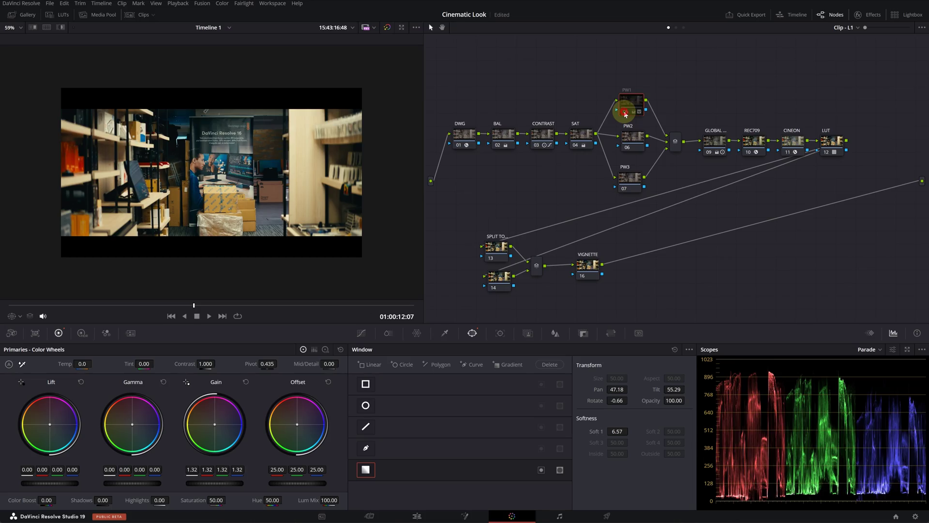
pyautogui.click(625, 113)
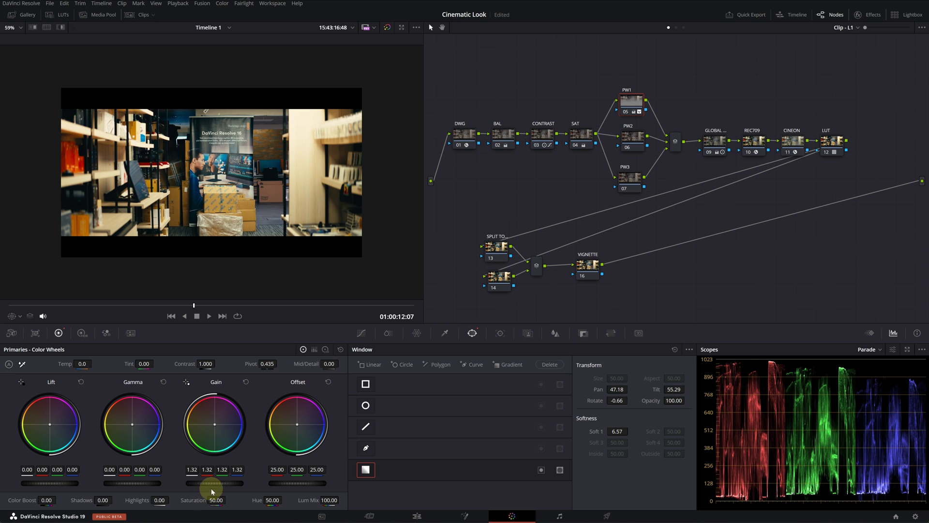
pyautogui.moveTo(214, 482); pyautogui.dragTo(124, 482)
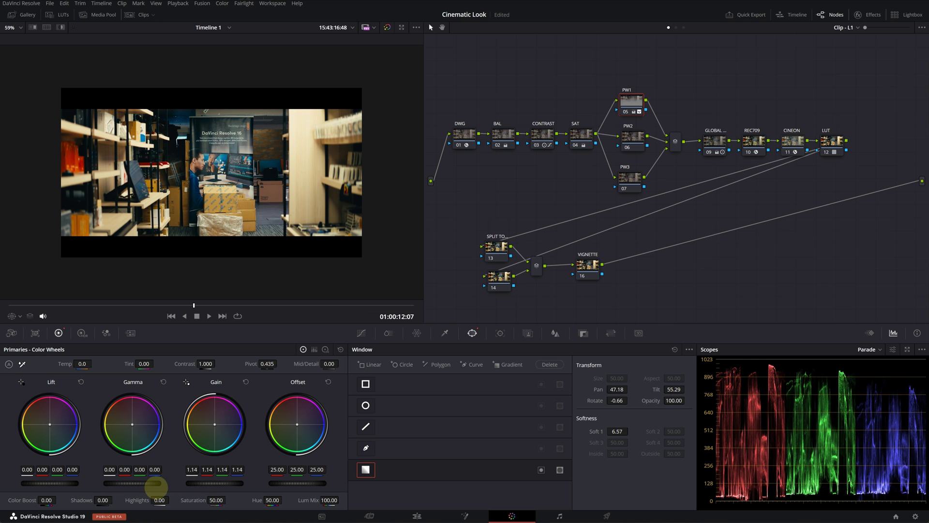
pyautogui.click(14, 28)
pyautogui.click(30, 38)
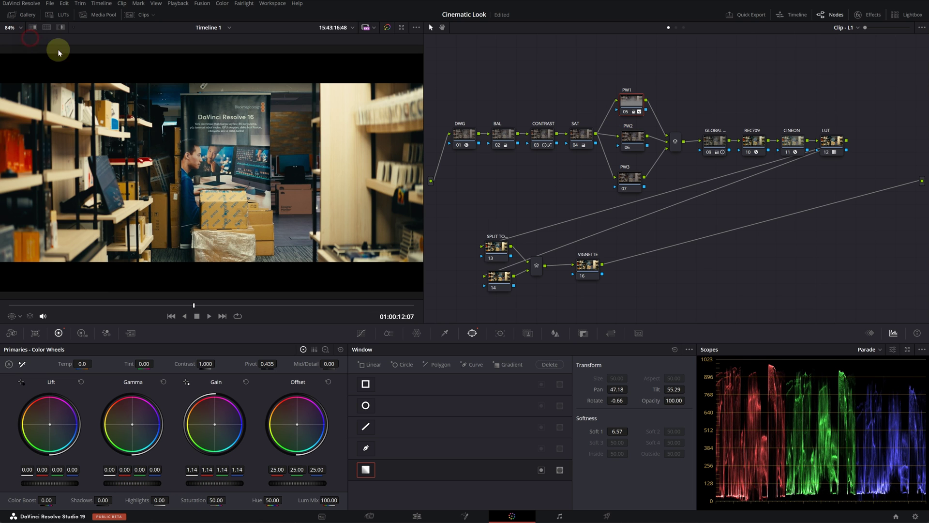
pyautogui.click(629, 113)
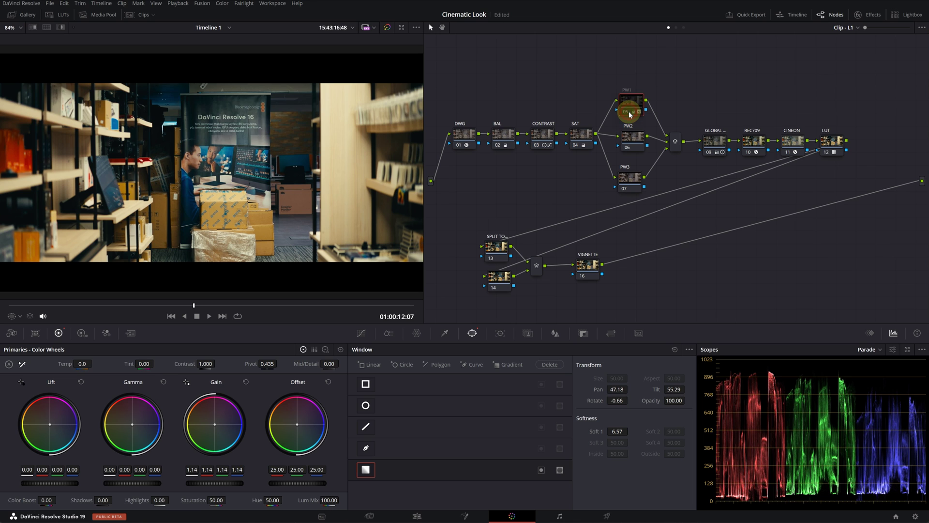
pyautogui.click(630, 114)
pyautogui.click(622, 134)
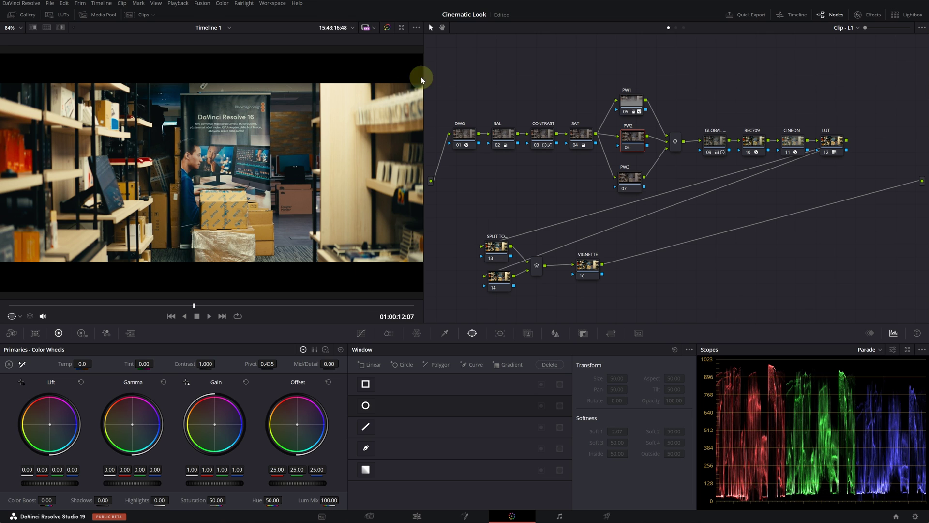
# Add a gradient window to PW2 and turn it sideways onto the right of the frame.
pyautogui.scroll(-3, 351, 121)
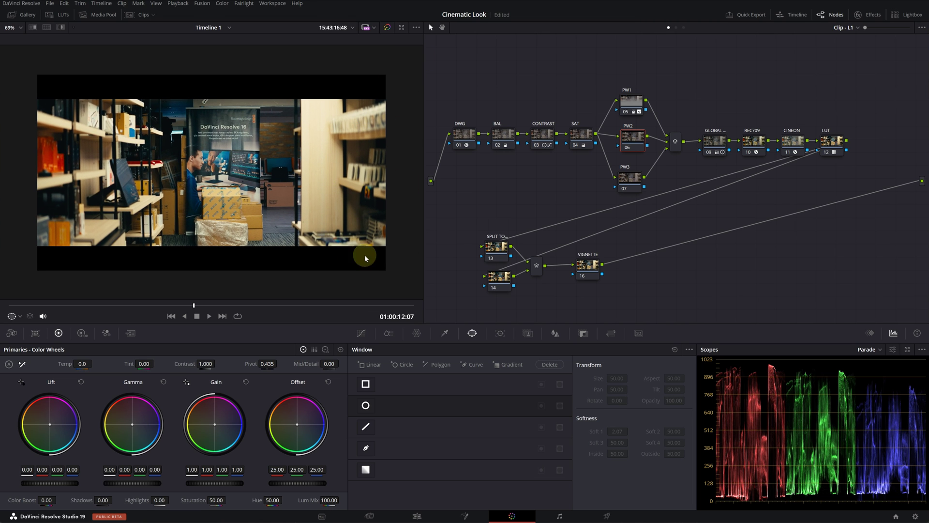
pyautogui.click(366, 472)
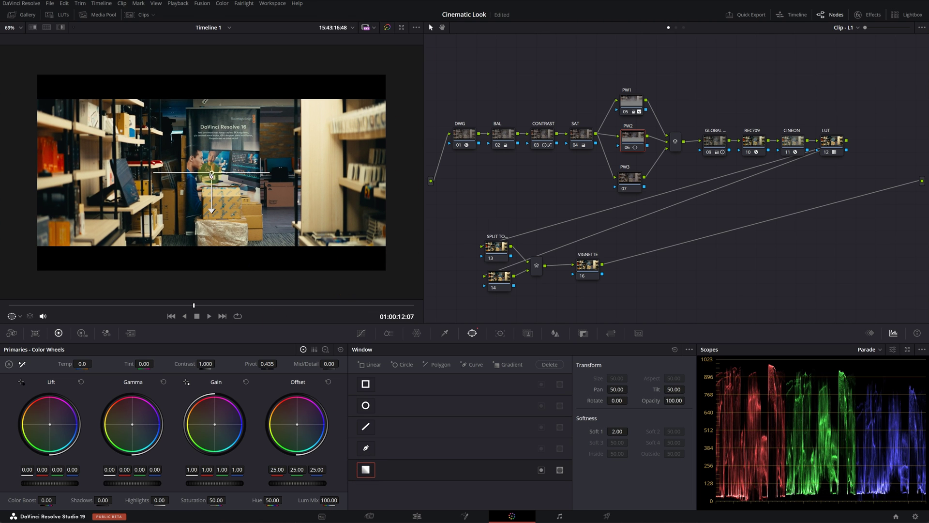
pyautogui.moveTo(211, 174); pyautogui.dragTo(410, 178)
pyautogui.moveTo(611, 431); pyautogui.dragTo(473, 504)
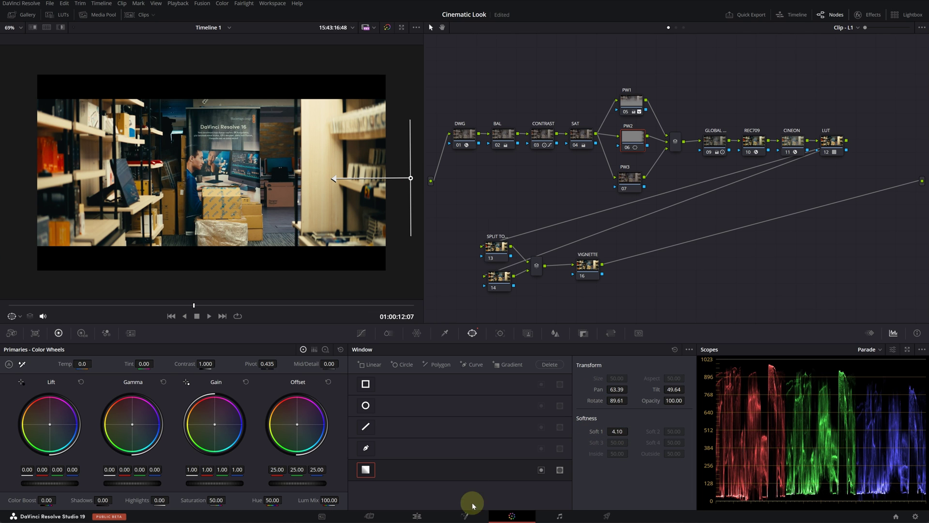
# Push PW2's Offset toward pink (33.20/18.98/33.21), with Soft 6.77 and Opacity 29.28.
pyautogui.moveTo(297, 424); pyautogui.dragTo(291, 363)
pyautogui.moveTo(236, 396); pyautogui.dragTo(255, 474)
pyautogui.moveTo(218, 352); pyautogui.dragTo(312, 421)
pyautogui.moveTo(333, 178); pyautogui.dragTo(231, 177)
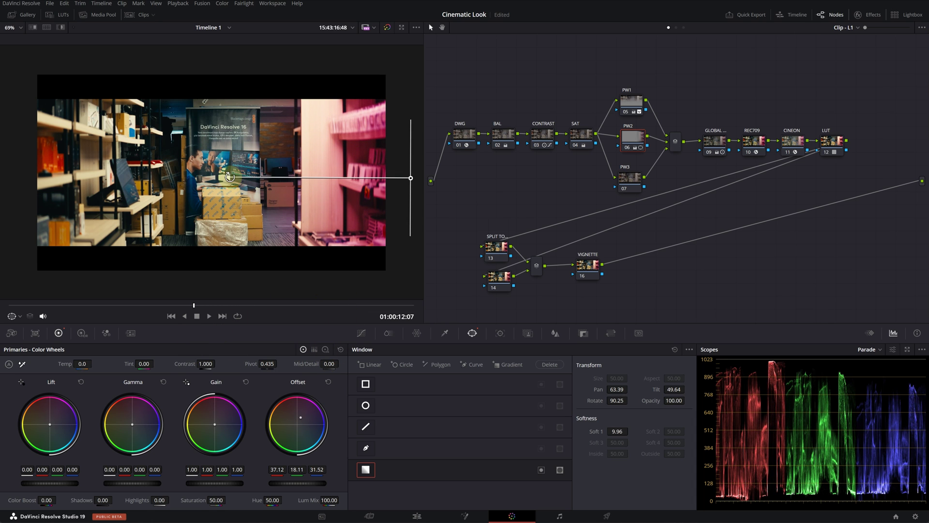
pyautogui.moveTo(675, 403); pyautogui.dragTo(602, 402)
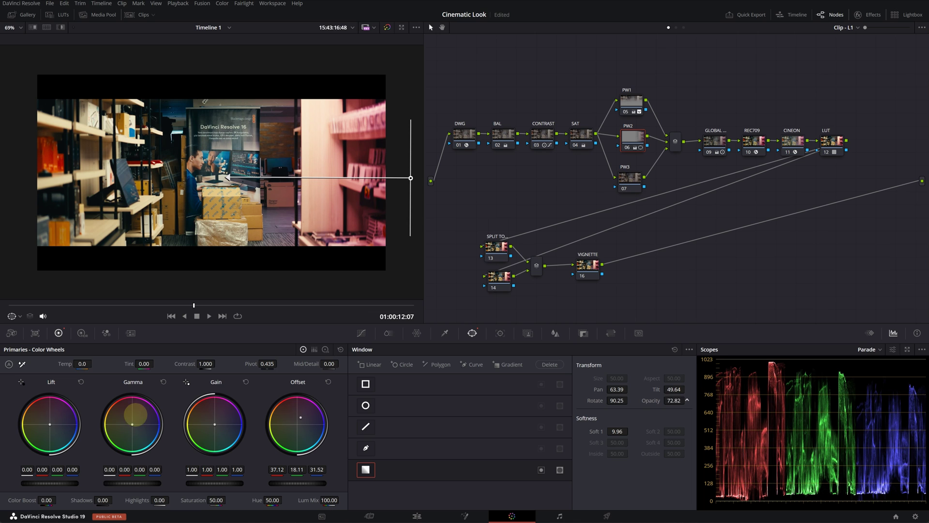
pyautogui.moveTo(672, 400); pyautogui.dragTo(627, 148)
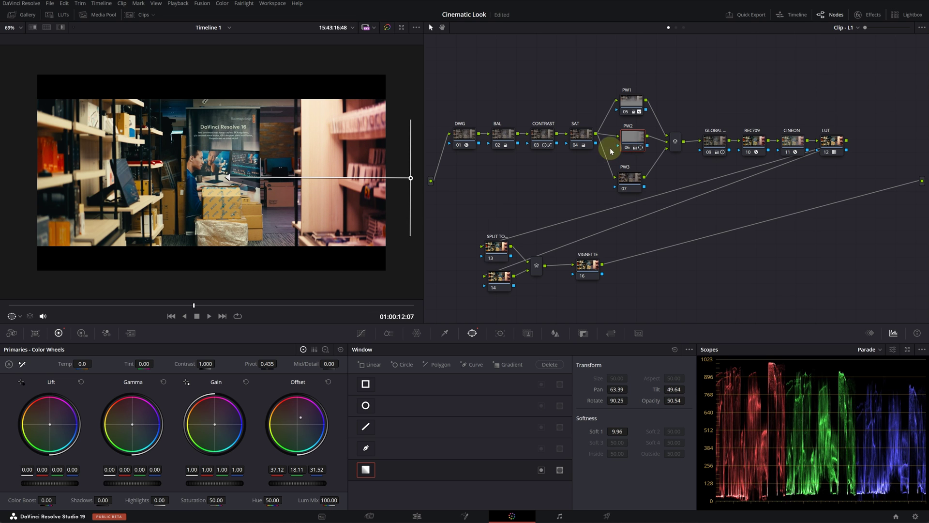
pyautogui.press('[')
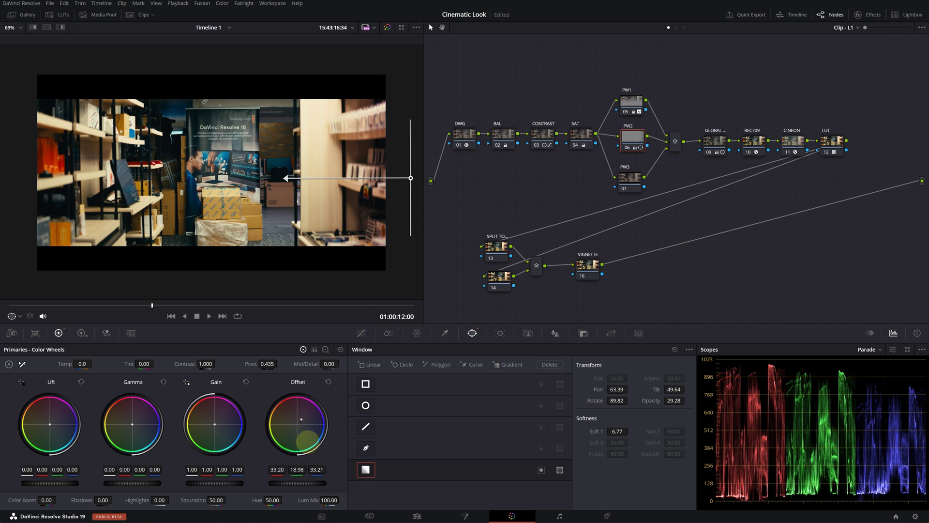
# Disable PW2, nudge the vignette circle down, then preview full-screen and exit back to the node graph.
pyautogui.click(629, 148)
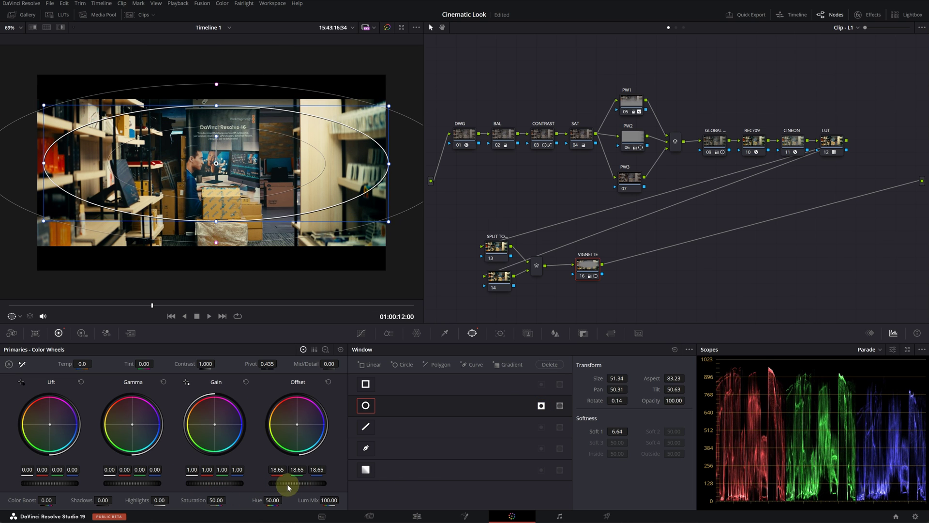
pyautogui.moveTo(291, 488)
pyautogui.mouseDown()
pyautogui.moveTo(269, 481)
pyautogui.moveTo(285, 487)
pyautogui.mouseUp()
pyautogui.click(12, 316)
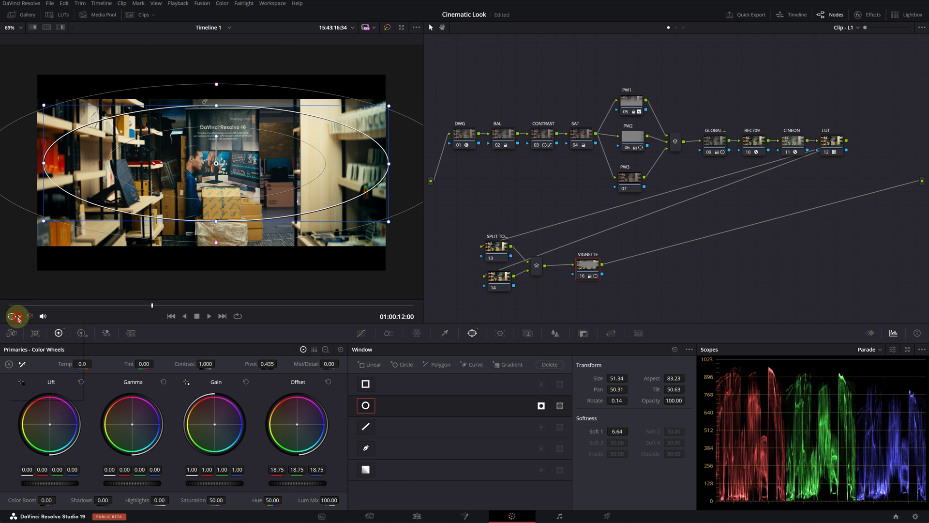
pyautogui.press('Escape')
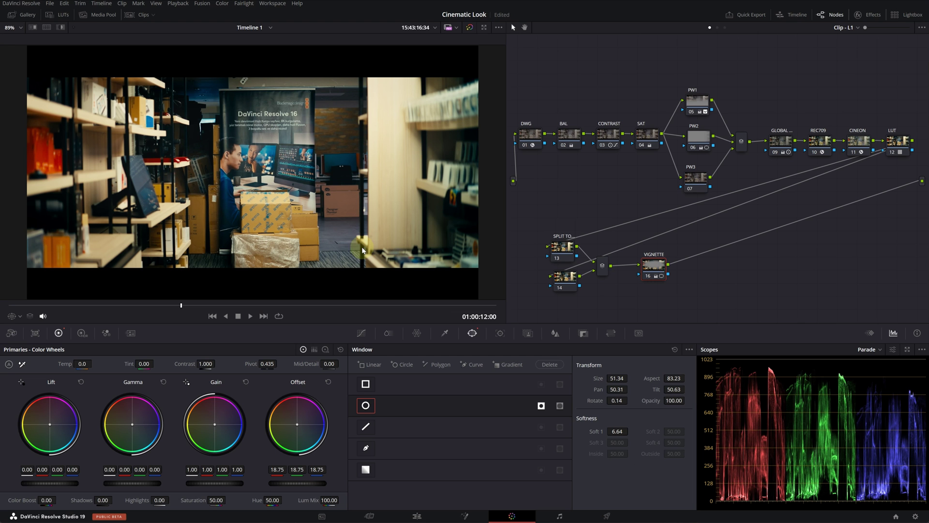
# Select node 14 and set its Blur radius to 0.50 for a subtle softening.
pyautogui.click(569, 135)
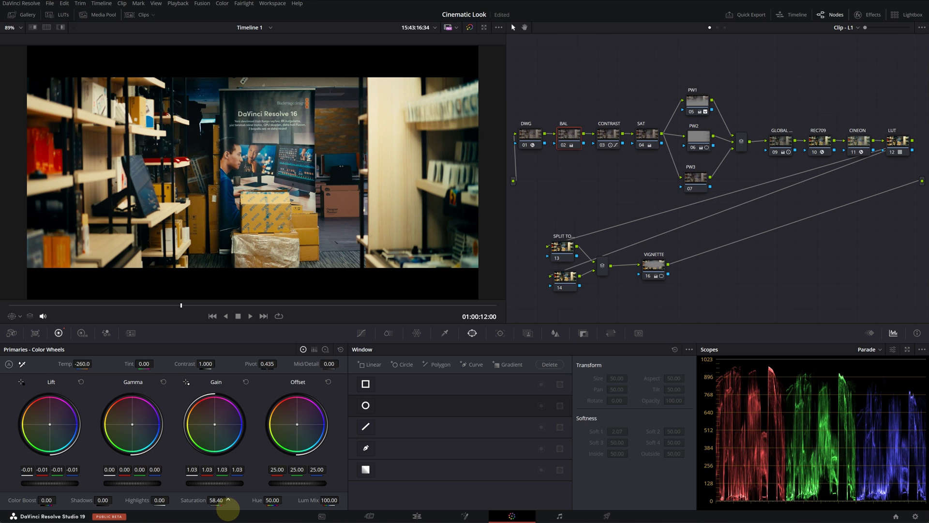
pyautogui.moveTo(564, 277); pyautogui.dragTo(556, 289)
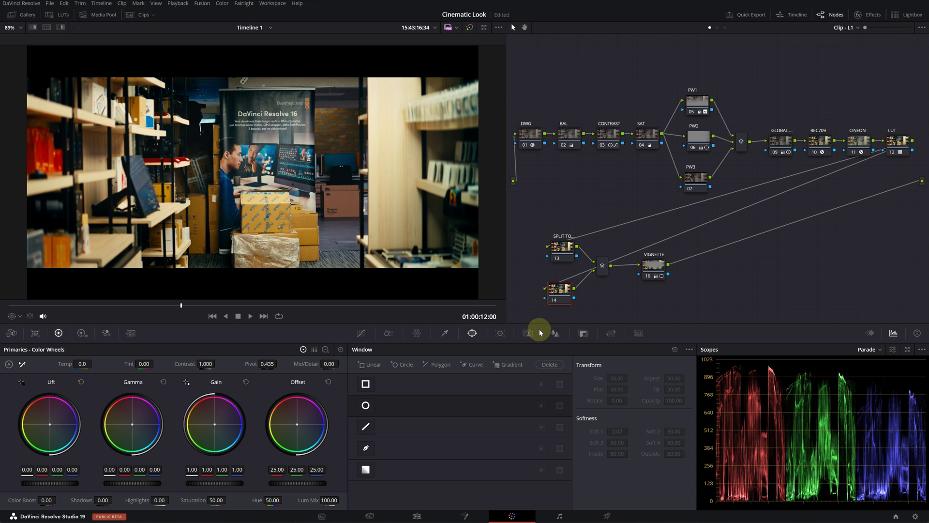
pyautogui.click(557, 334)
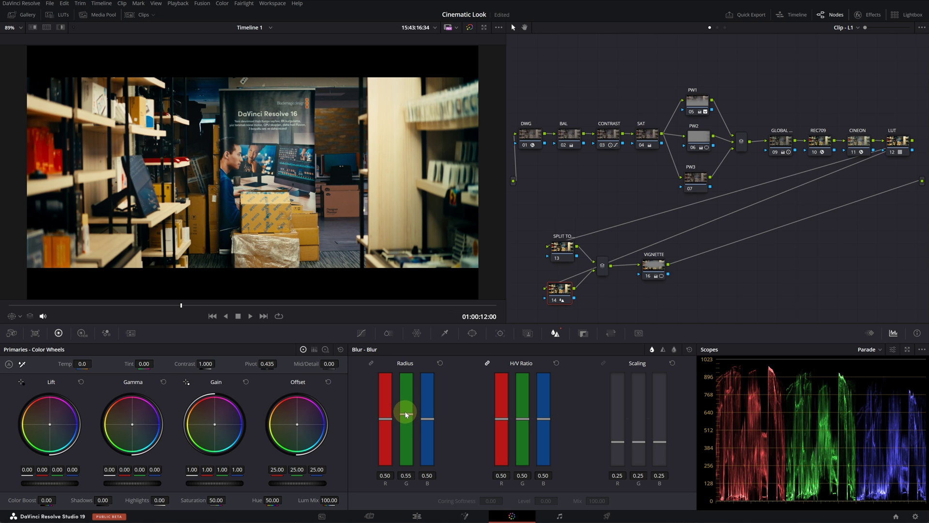
pyautogui.moveTo(407, 419); pyautogui.dragTo(403, 424)
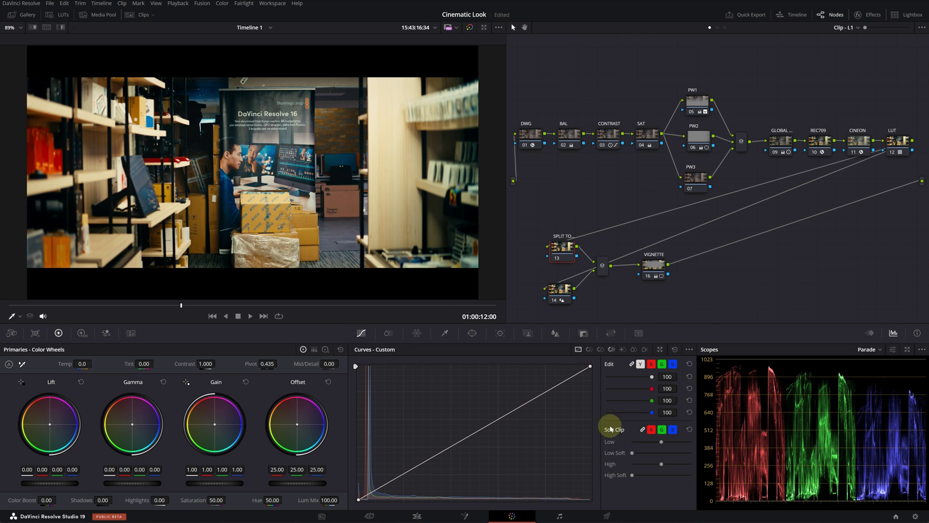
# Unlink the curve channels and lift the green curve slightly in the shadows.
pyautogui.click(632, 365)
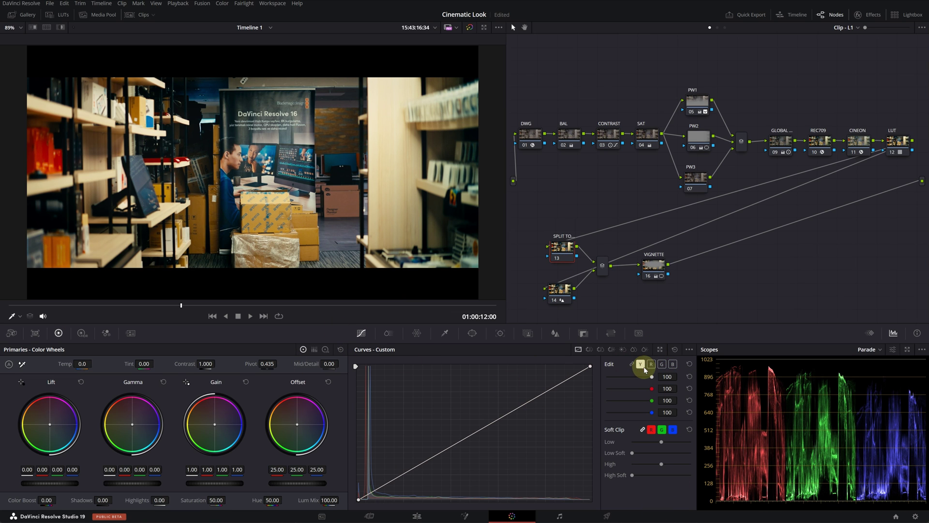
pyautogui.click(661, 364)
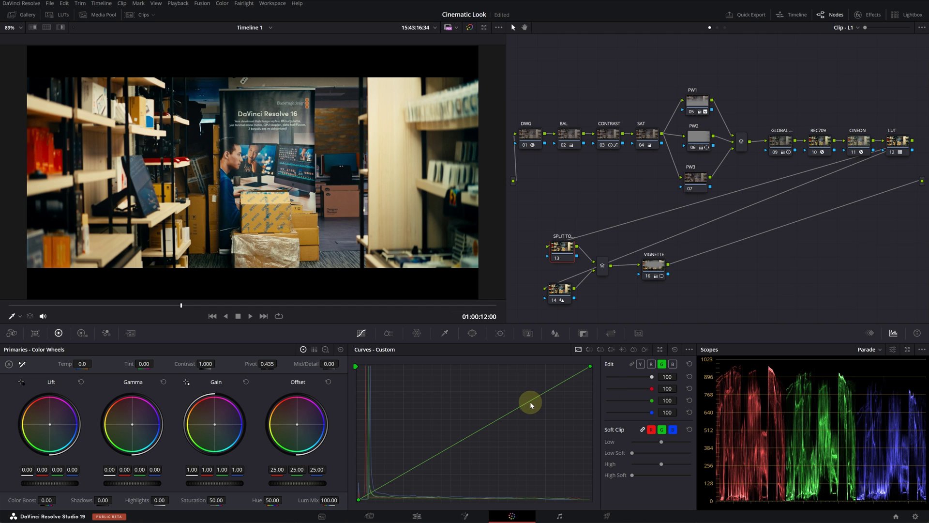
pyautogui.moveTo(528, 404); pyautogui.dragTo(409, 468)
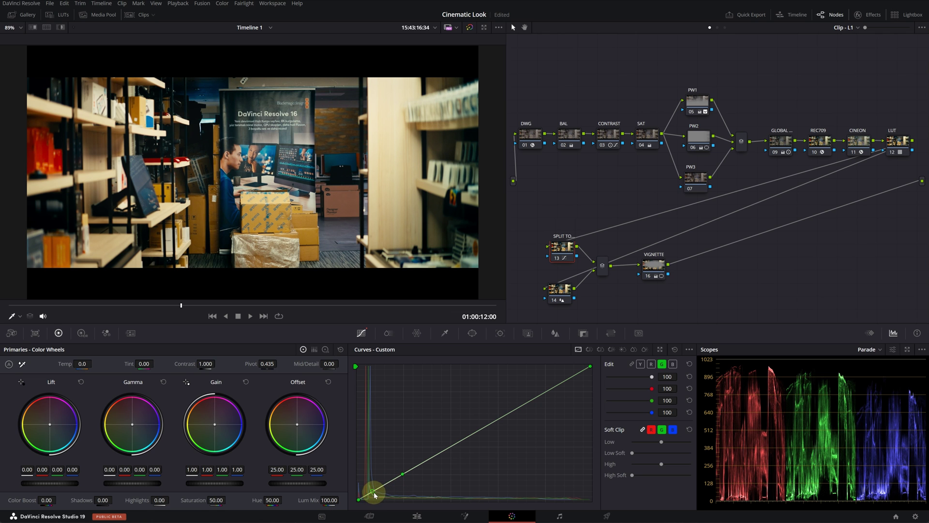
pyautogui.click(660, 350)
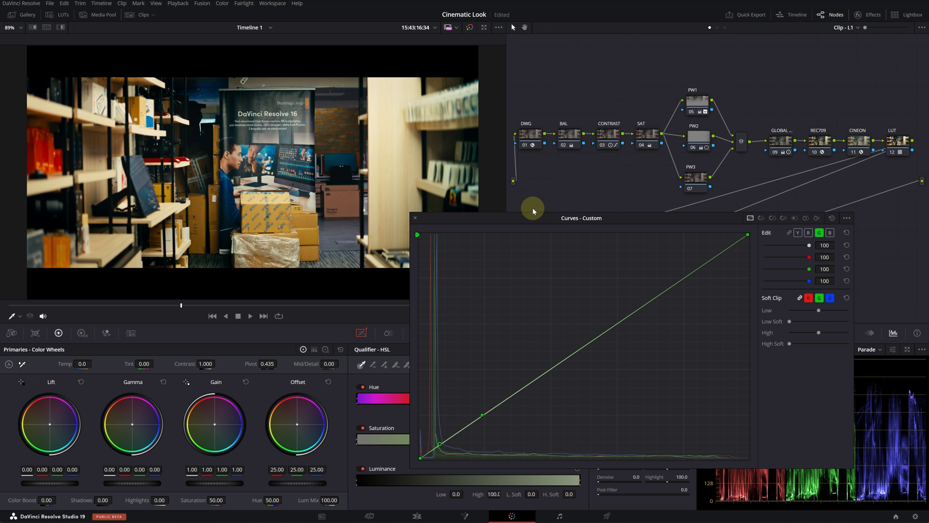
pyautogui.moveTo(506, 222); pyautogui.dragTo(596, 117)
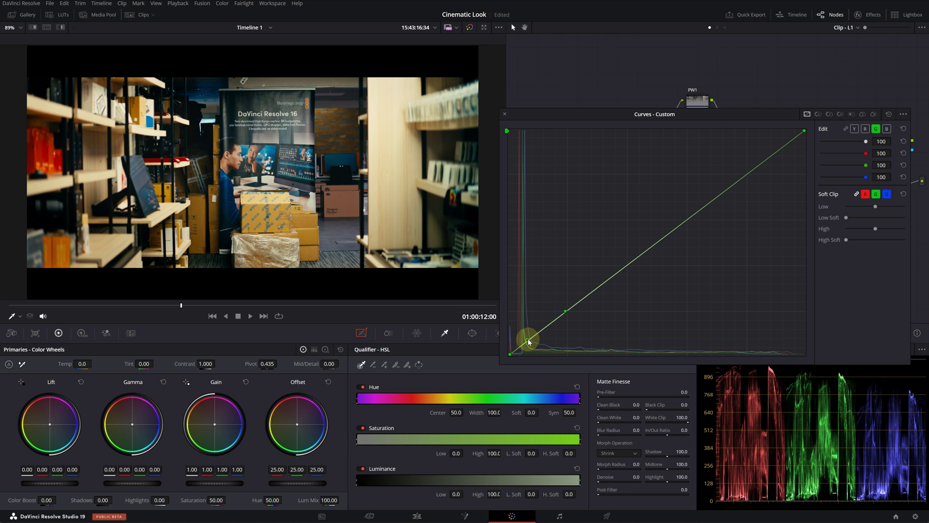
pyautogui.moveTo(527, 342); pyautogui.dragTo(526, 334)
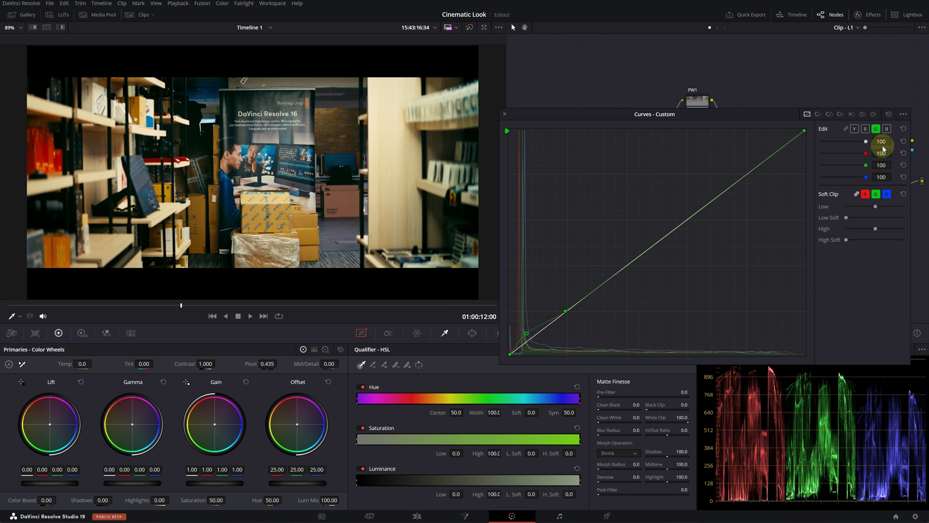
# Add shadow adjustment points on the red and blue curves.
pyautogui.click(865, 129)
pyautogui.click(700, 219)
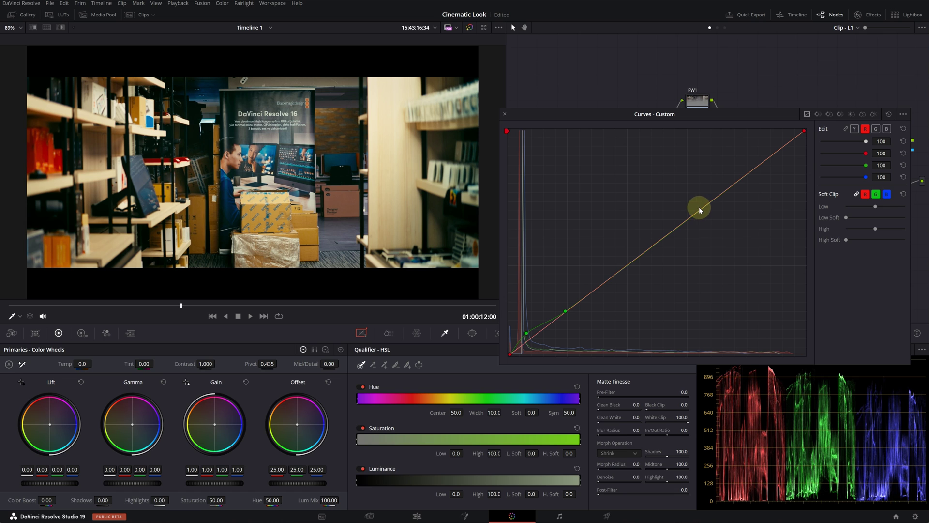
pyautogui.moveTo(702, 211); pyautogui.dragTo(529, 343)
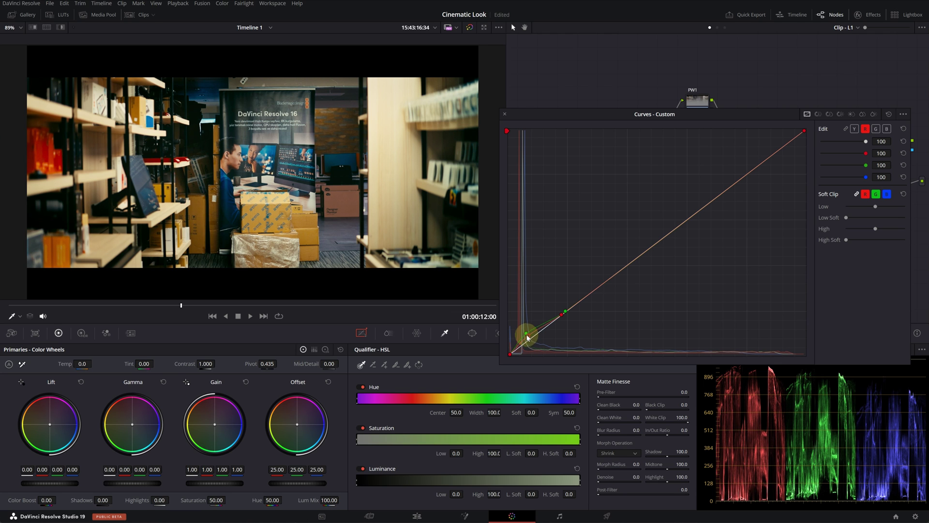
pyautogui.moveTo(528, 337); pyautogui.dragTo(524, 333)
pyautogui.click(887, 128)
pyautogui.click(586, 297)
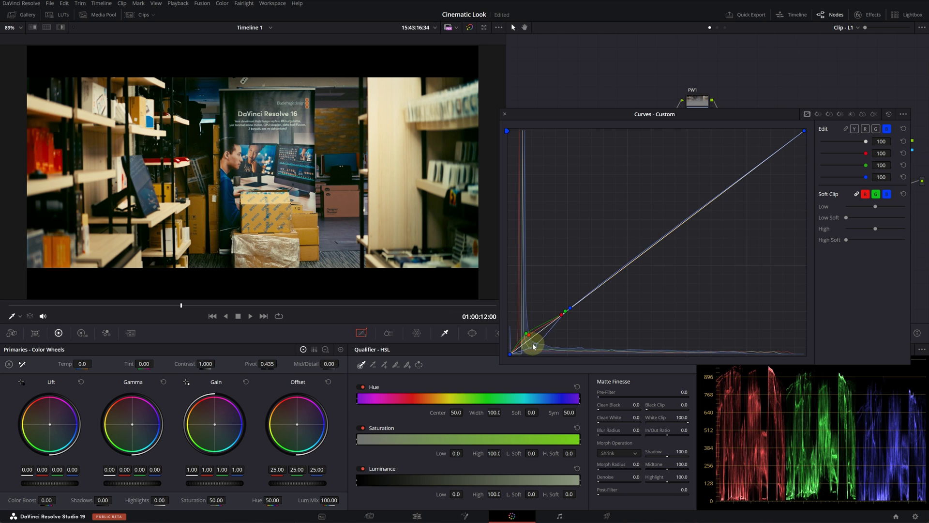
pyautogui.moveTo(534, 345)
pyautogui.mouseDown()
pyautogui.moveTo(529, 338)
pyautogui.moveTo(543, 339)
pyautogui.moveTo(533, 334)
pyautogui.moveTo(536, 341)
pyautogui.mouseUp()
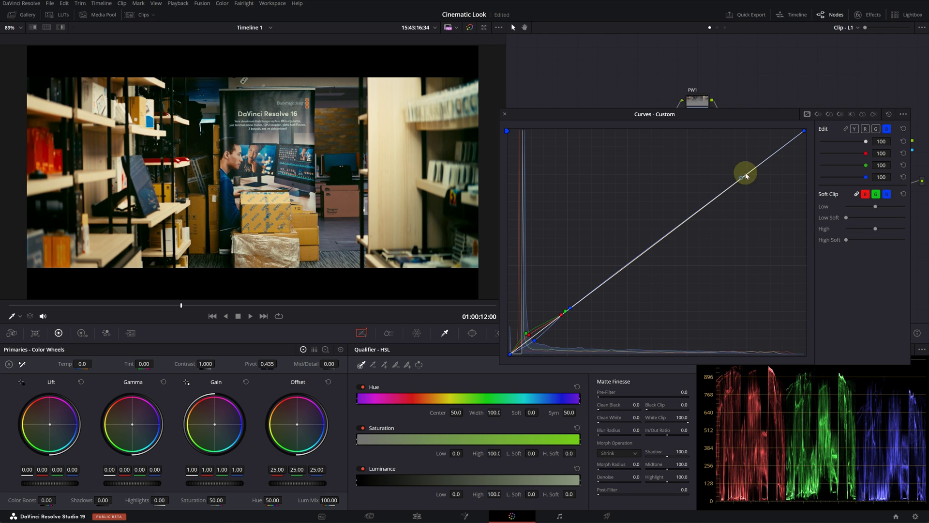
# Add highlight points on the green, red and blue curves to complete the split tone.
pyautogui.click(876, 129)
pyautogui.click(736, 186)
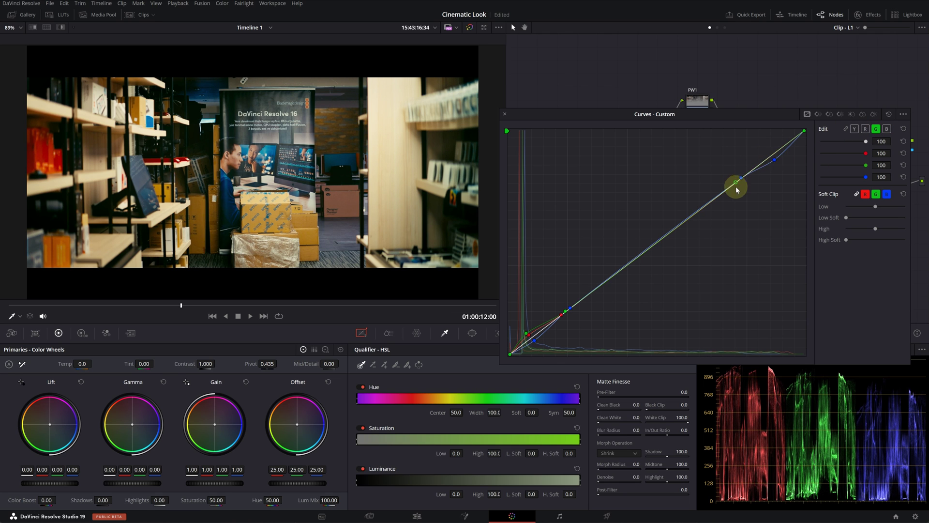
pyautogui.click(865, 129)
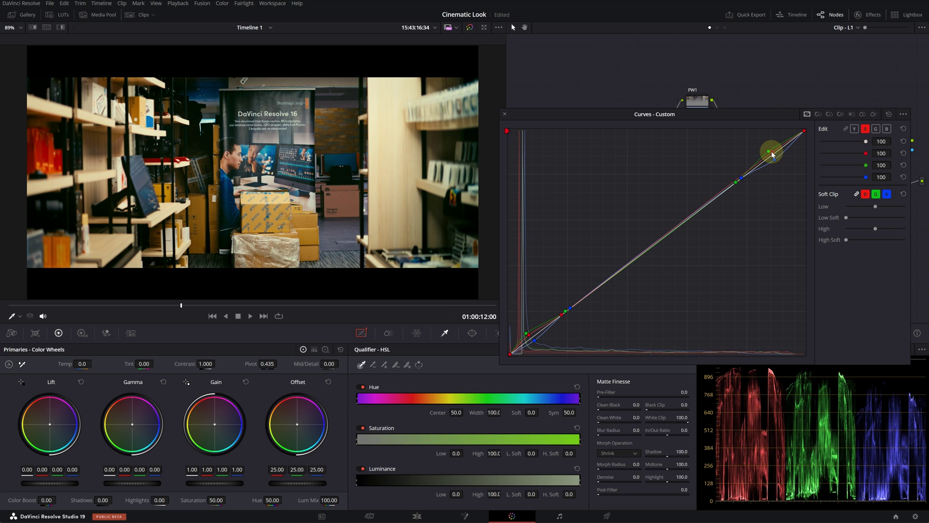
pyautogui.click(729, 188)
pyautogui.click(770, 157)
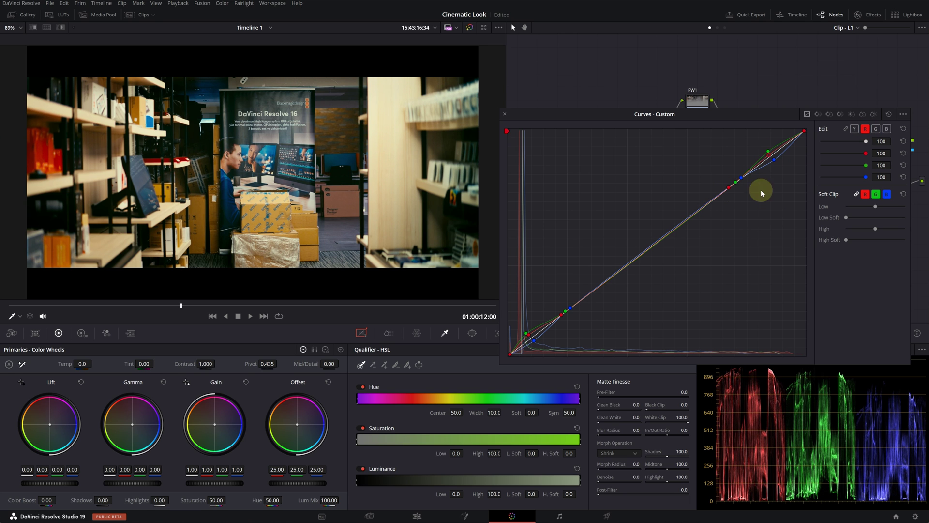
pyautogui.click(768, 151)
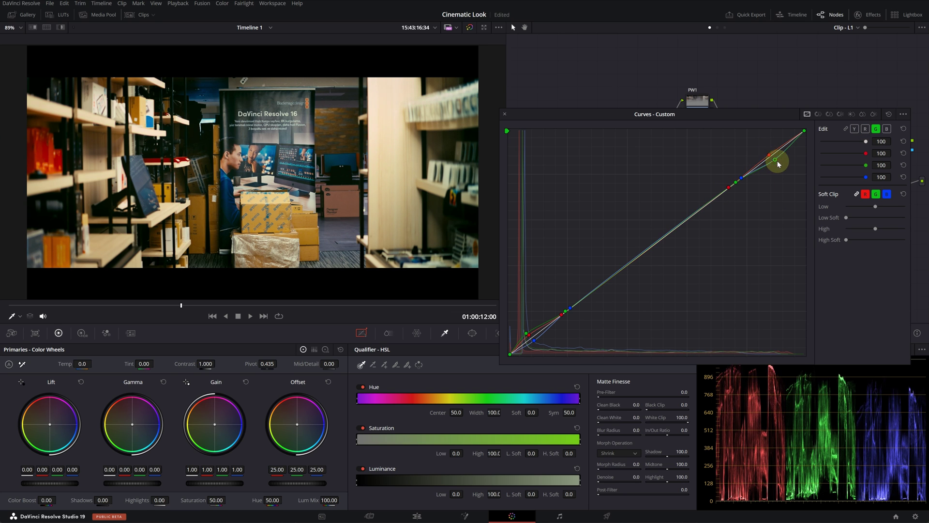
pyautogui.click(775, 161)
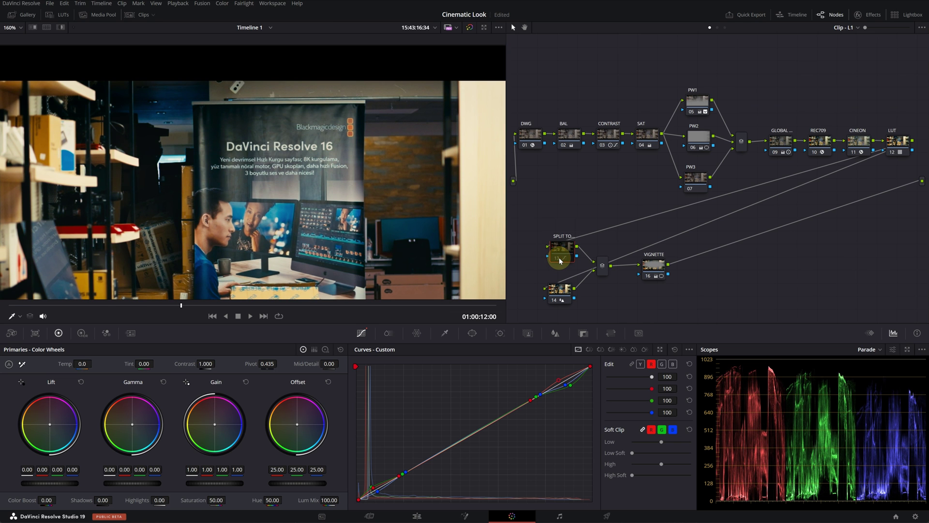
# Compare the split-tone node on and off, then lower curve intensities to red 88, green 86, blue 83.
pyautogui.click(559, 261)
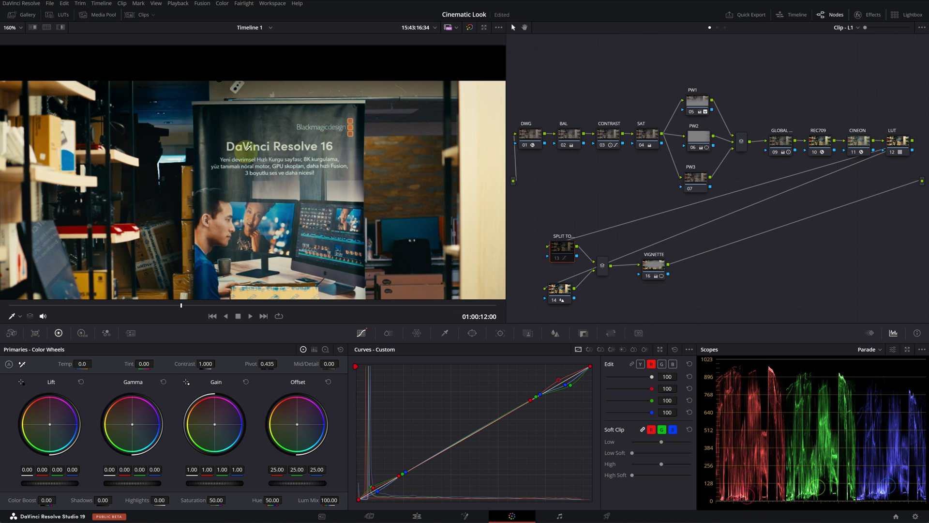
pyautogui.click(558, 259)
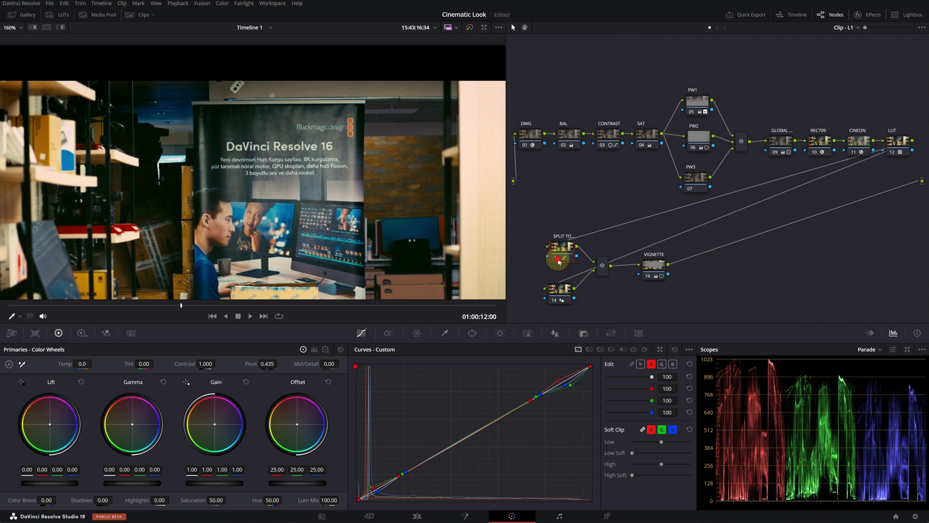
pyautogui.click(652, 400)
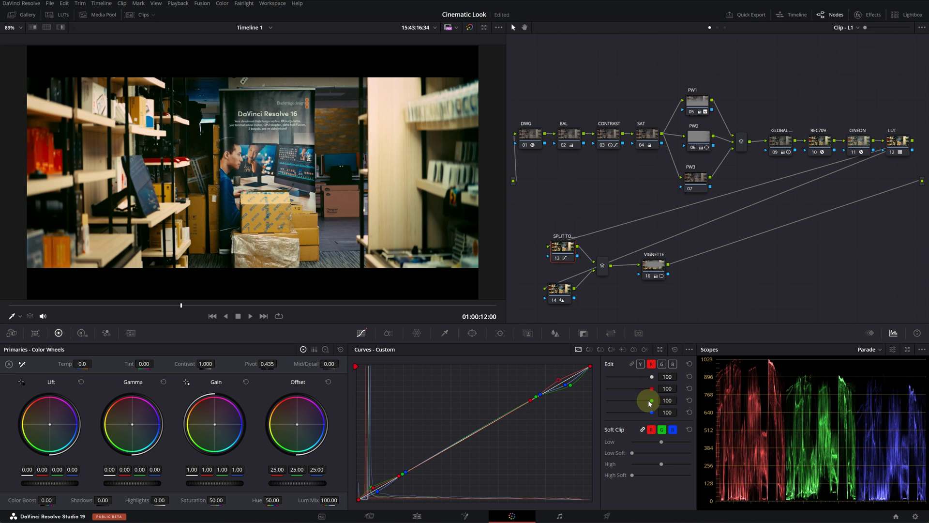
pyautogui.moveTo(650, 403)
pyautogui.mouseDown()
pyautogui.moveTo(614, 401)
pyautogui.moveTo(646, 401)
pyautogui.moveTo(649, 391)
pyautogui.moveTo(645, 415)
pyautogui.mouseUp()
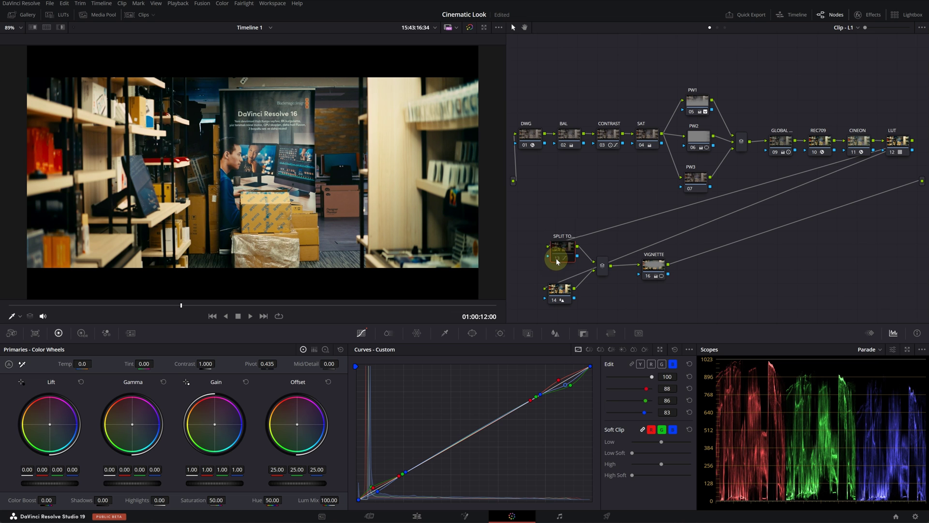
# On PW3, rotate the gradient to -136.96 with Soft 6.27, Gain 1.14 and Highlights -34.50.
pyautogui.click(695, 179)
pyautogui.click(473, 333)
pyautogui.moveTo(145, 252); pyautogui.dragTo(176, 270)
pyautogui.moveTo(223, 483); pyautogui.dragTo(266, 486)
pyautogui.moveTo(204, 116); pyautogui.dragTo(234, 52)
pyautogui.moveTo(135, 162); pyautogui.dragTo(187, 118)
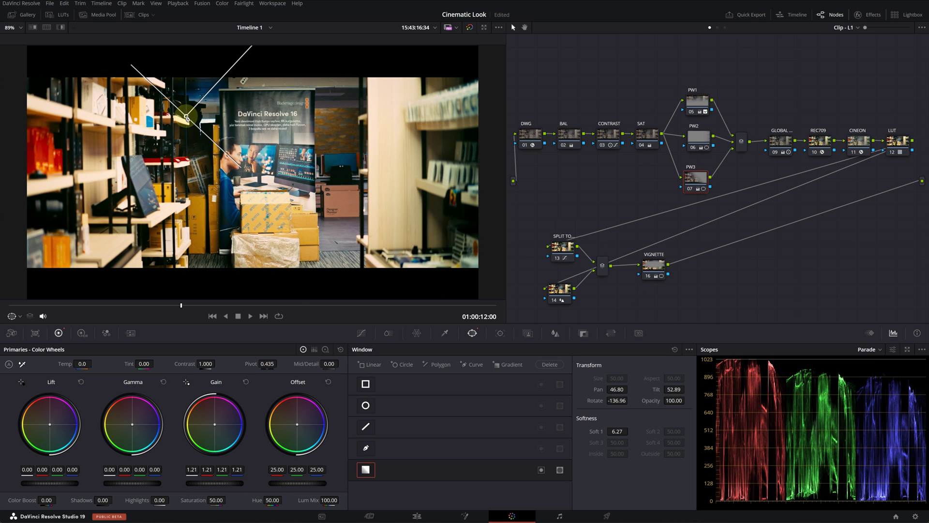
pyautogui.moveTo(217, 483); pyautogui.dragTo(129, 507)
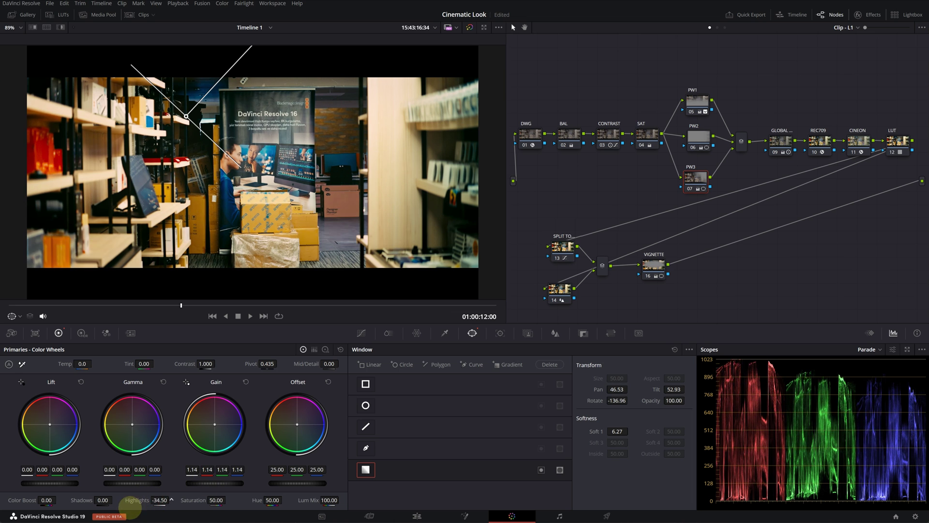